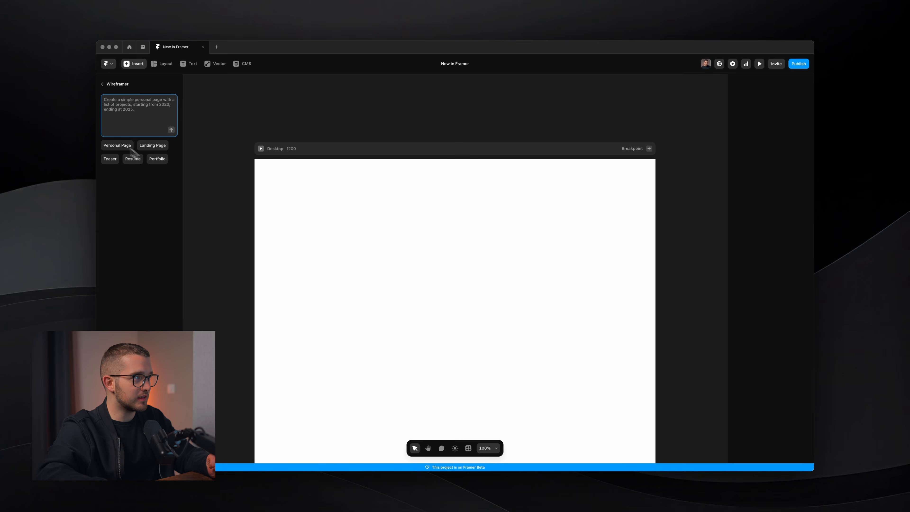
Generate a wireframe from the Personal Page prompt for a simple personal page listing projects from 2020 to 2025
left_click(126, 149)
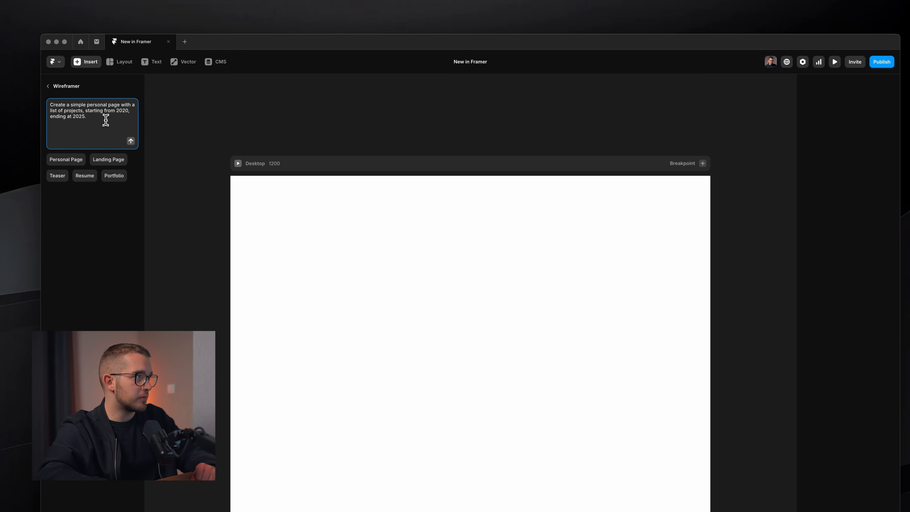
left_click(131, 141)
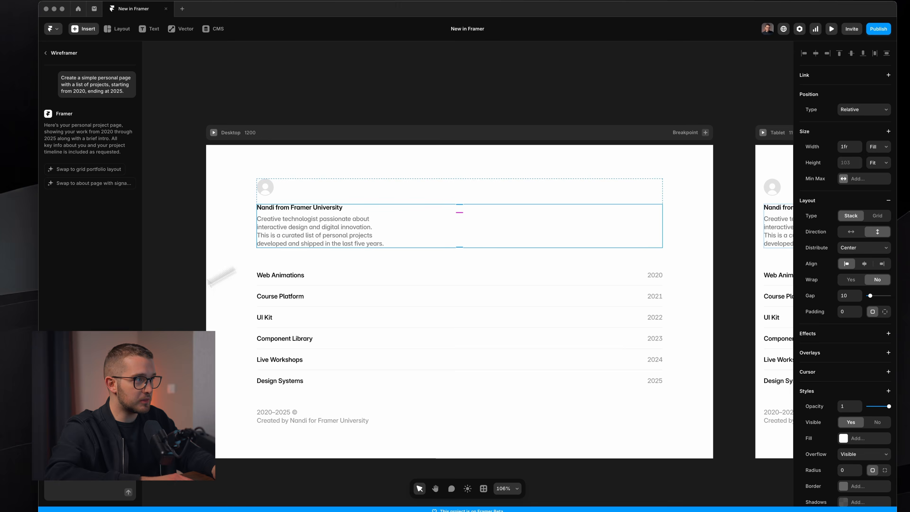
Inspect the generated avatar, project titles and the page's layer hierarchy
key("Up")
key("Down")
left_click(265, 187)
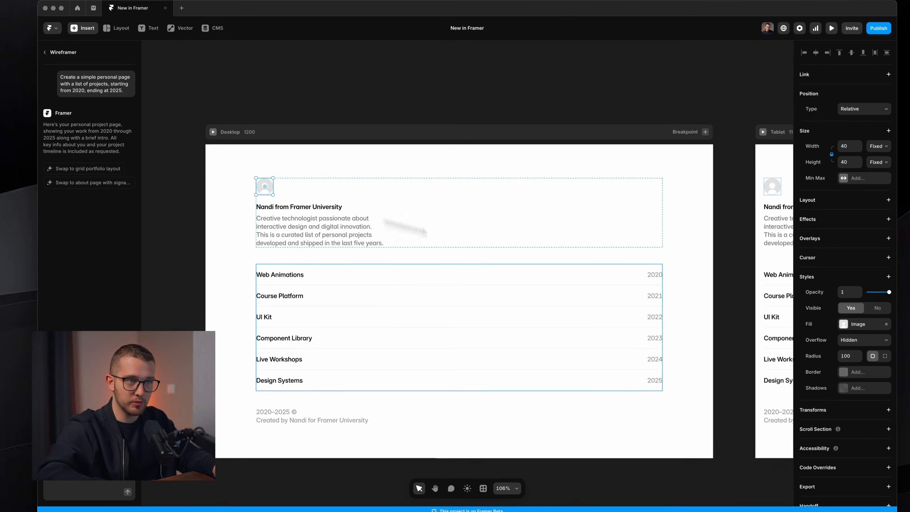
scroll(329, 342, "up", 4)
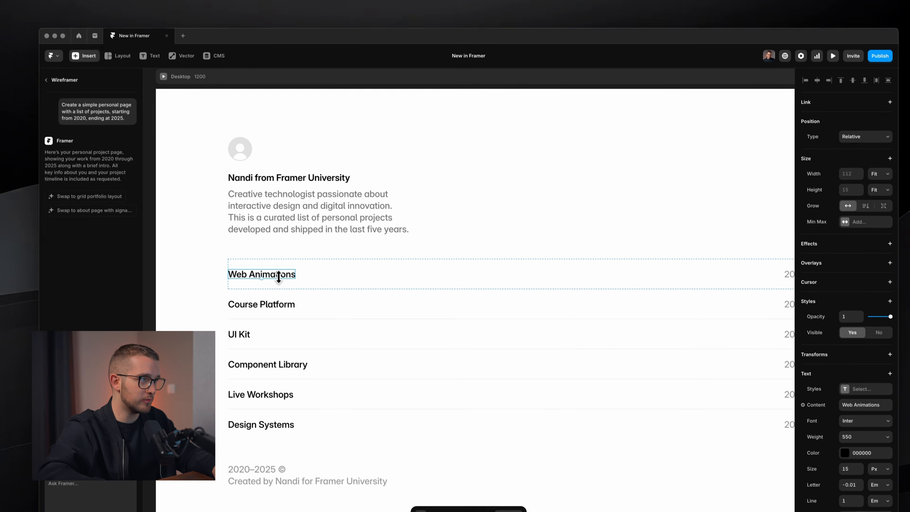
double_click(265, 238)
type("asdasdas")
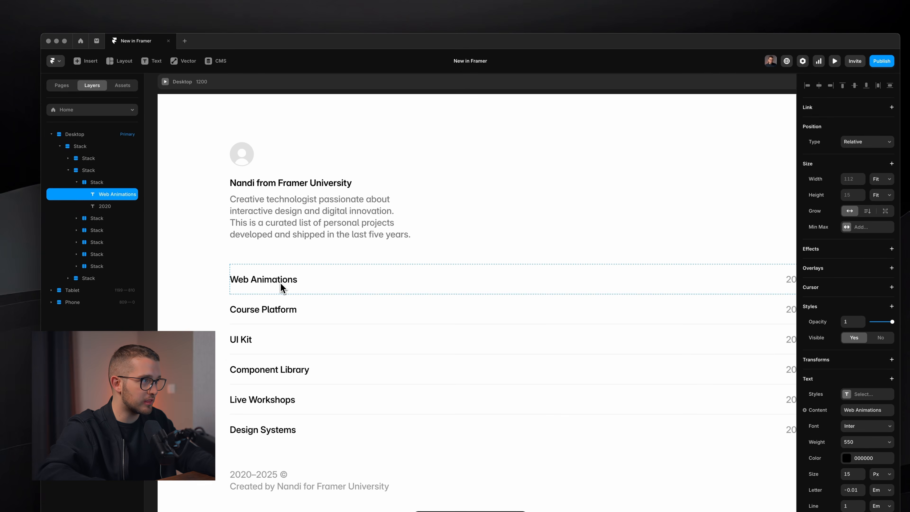
scroll(280, 282, "down", 5)
left_click(236, 140)
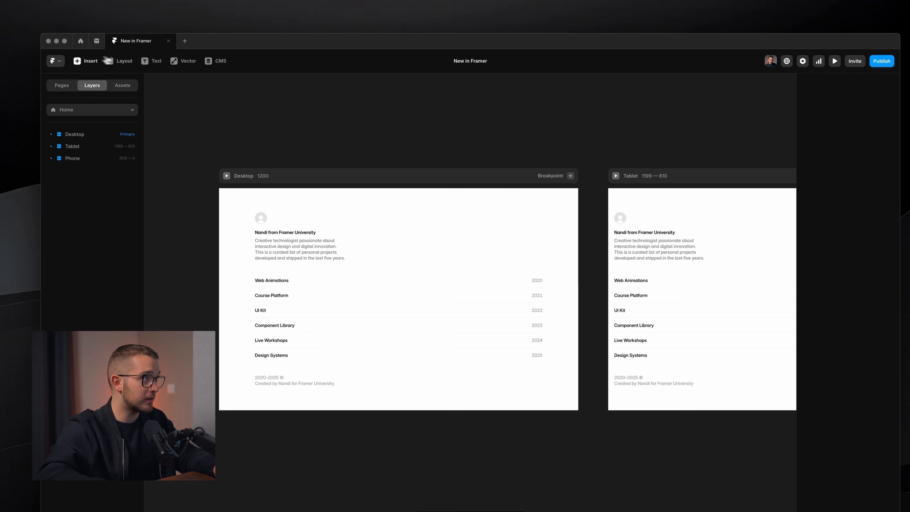
Ask the AI to add a grid for showcasing shots from projects
left_click(89, 60)
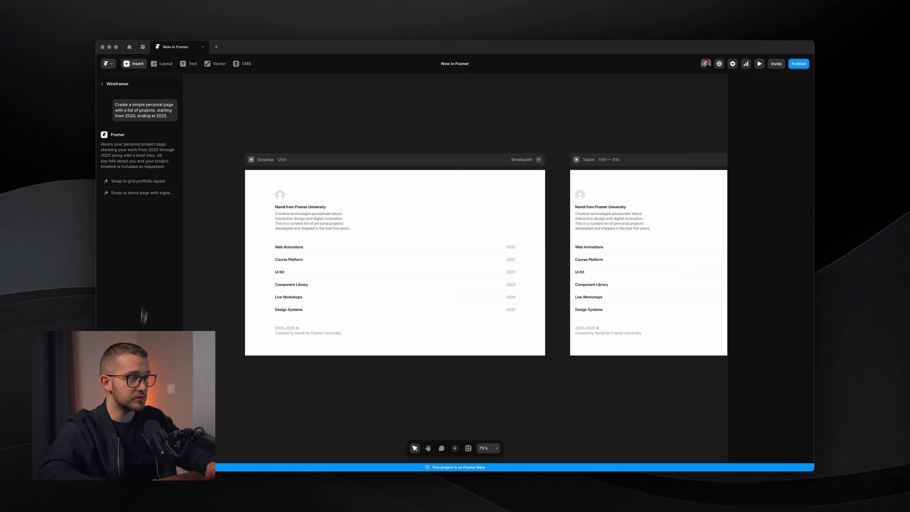
type("please add a grid for showcasing shots from project")
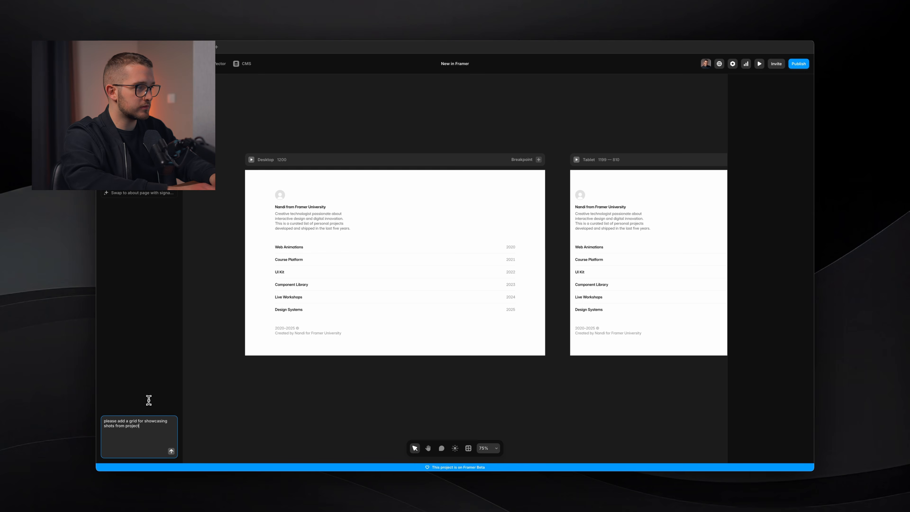
type("s")
key("Return")
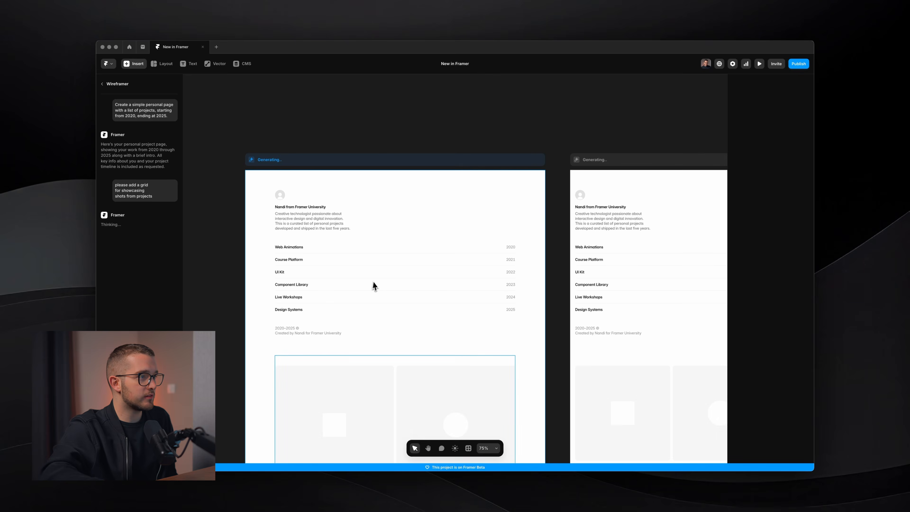
Select the new shots grid and inspect its grid layout settings
scroll(373, 284, "down", 5)
scroll(428, 332, "down", 5)
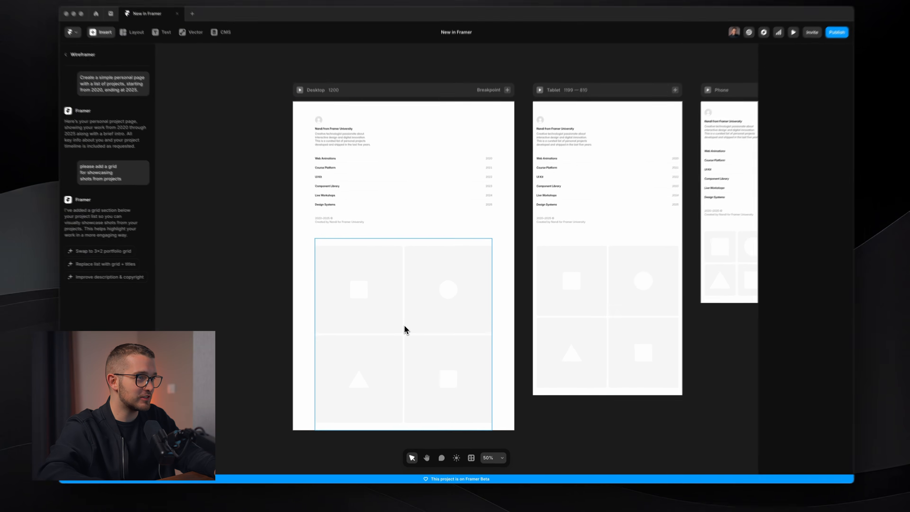
left_click(404, 326)
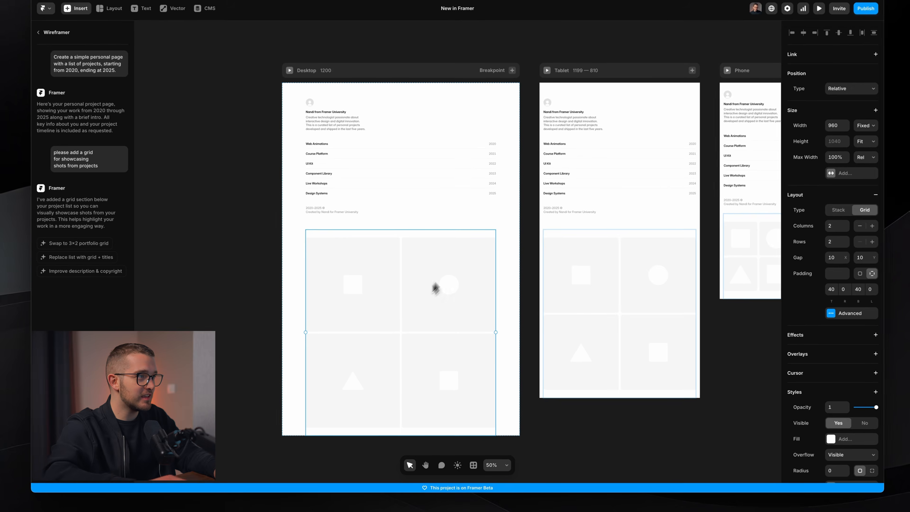
scroll(441, 282, "down", 1)
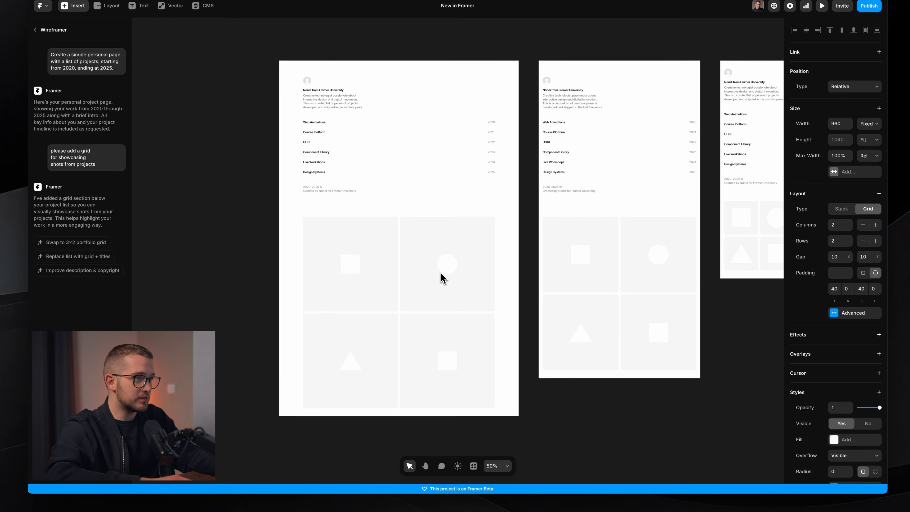
scroll(440, 273, "down", 1)
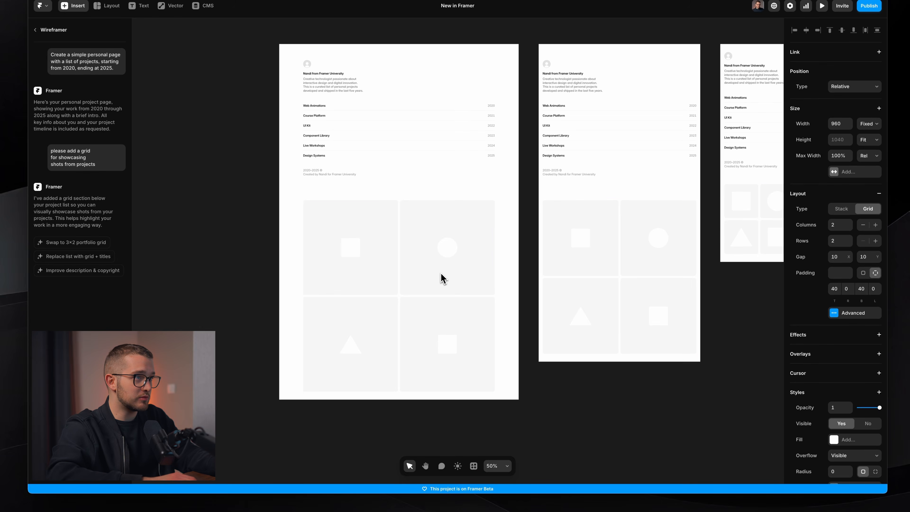
key("Up")
key("Down")
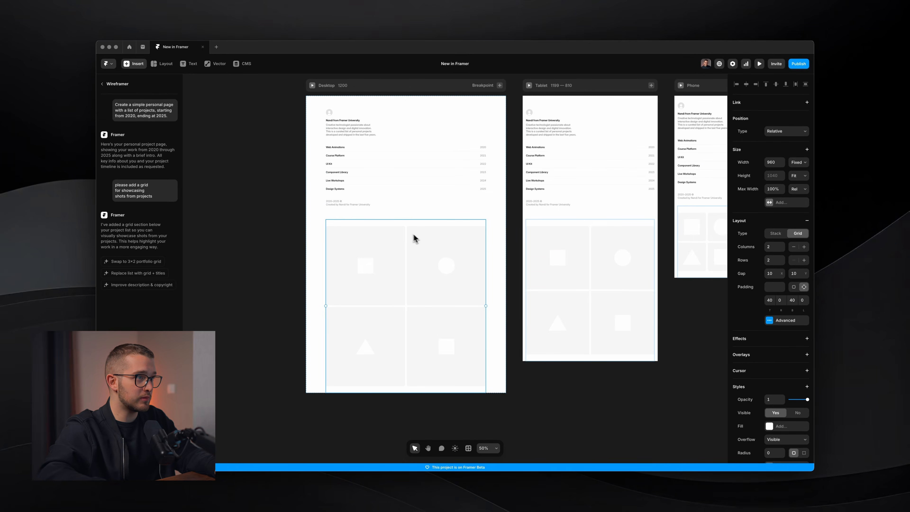
Delete the shots grid, then undo twice to bring it back above the project list
left_click(405, 220)
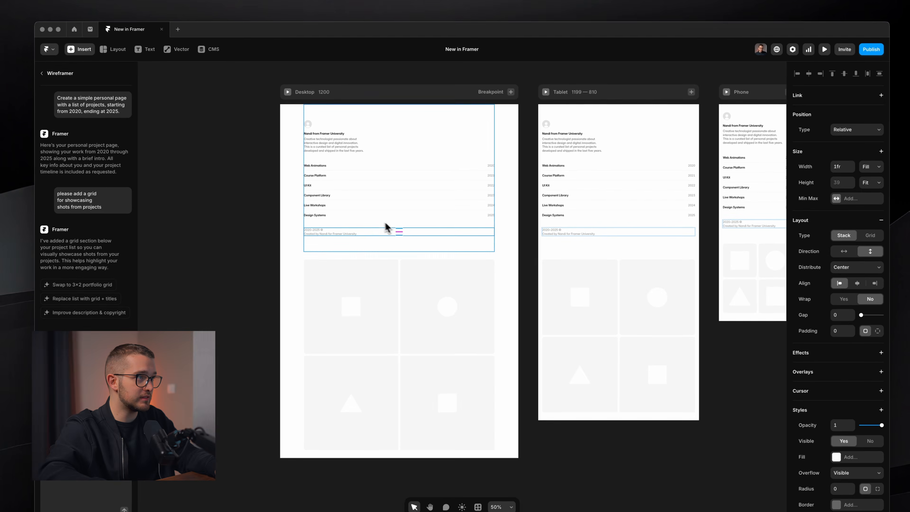
left_click(400, 286)
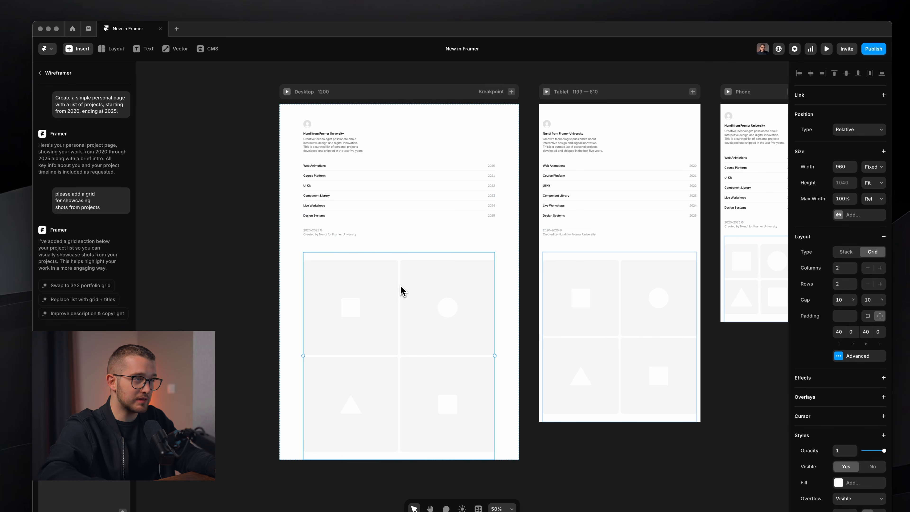
key("Delete")
left_click(402, 161)
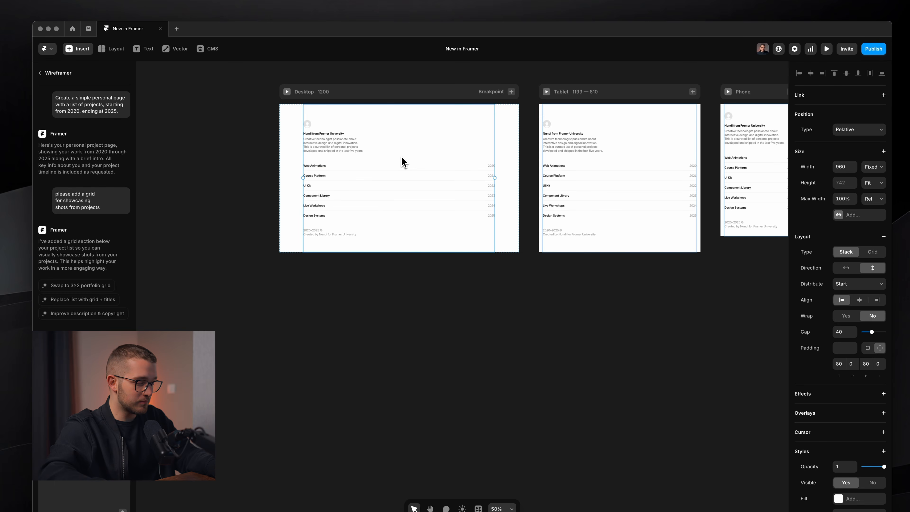
key("ctrl+z")
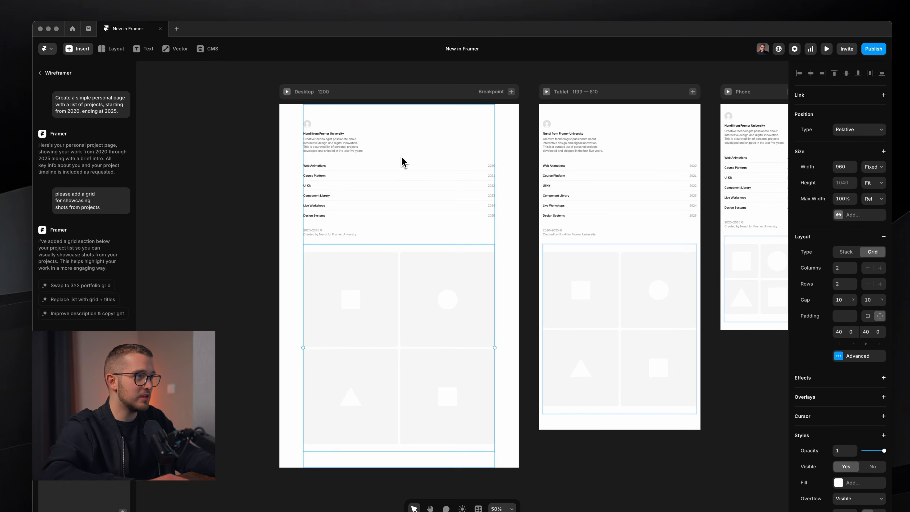
key("ctrl+z")
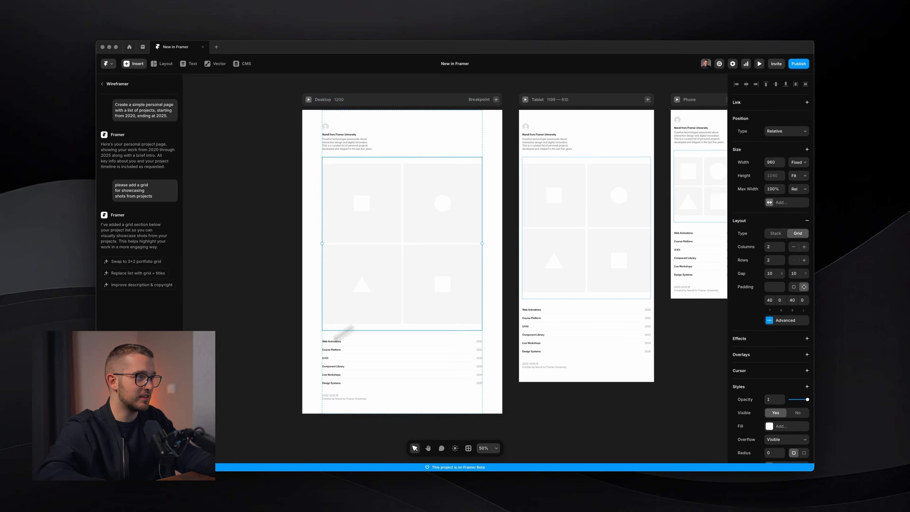
Review the rearranged page from the intro down to the footer
scroll(405, 346, "down", 1)
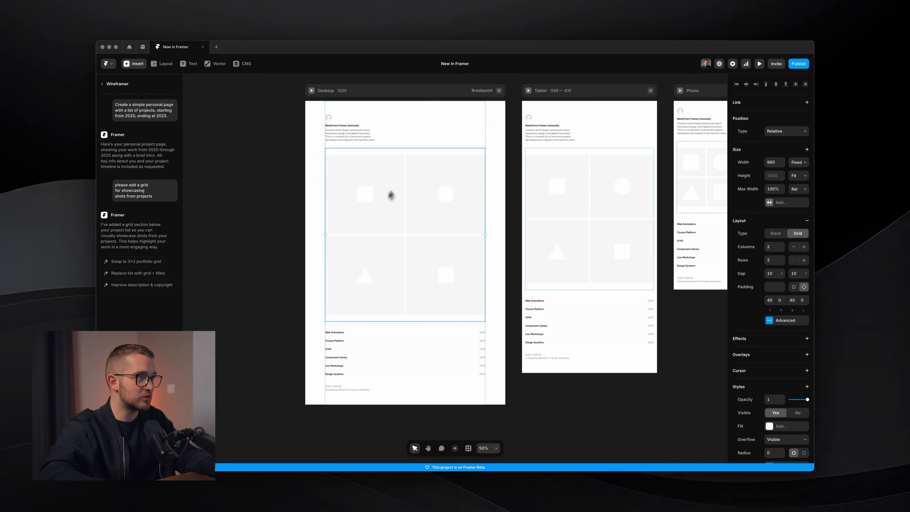
scroll(410, 165, "up", 1)
scroll(378, 148, "up", 3)
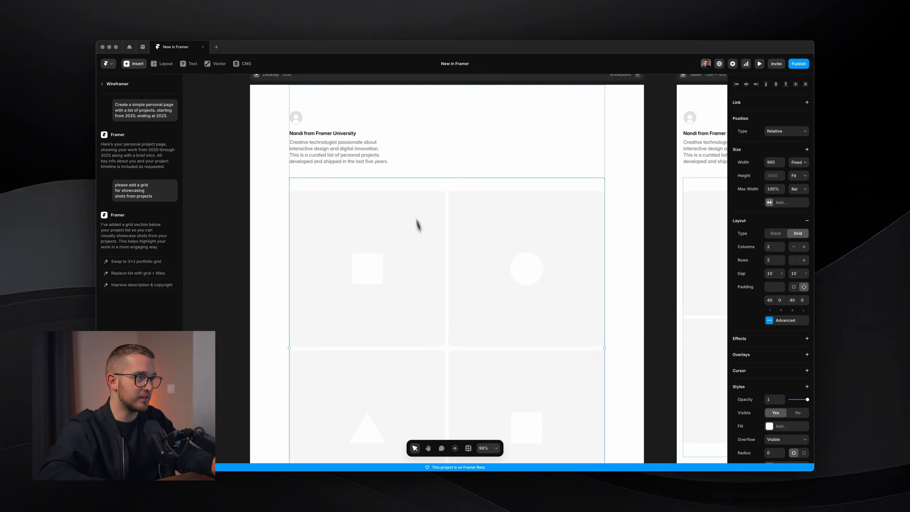
scroll(420, 241, "down", 5)
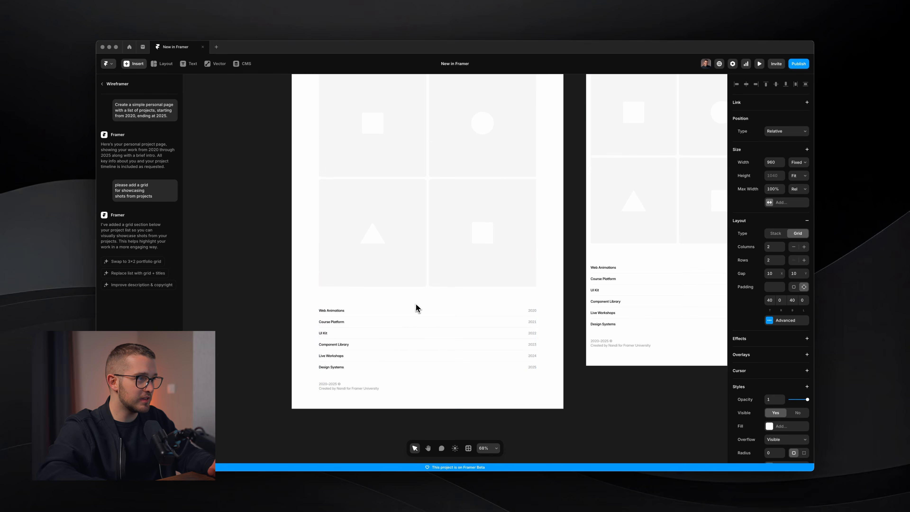
scroll(388, 354, "down", 1)
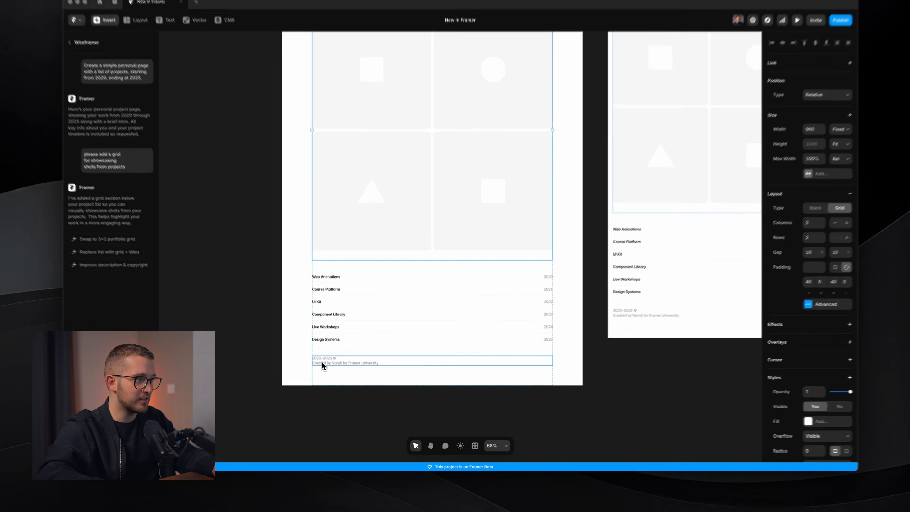
left_click(358, 382)
scroll(361, 382, "up", 3)
scroll(329, 363, "down", 4)
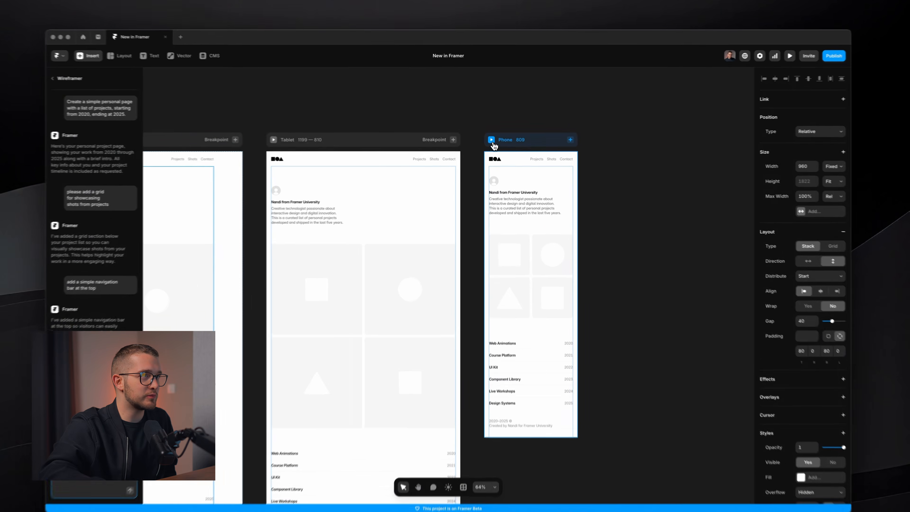
Preview the page and resize the preview width to check the responsive layout
left_click(493, 138)
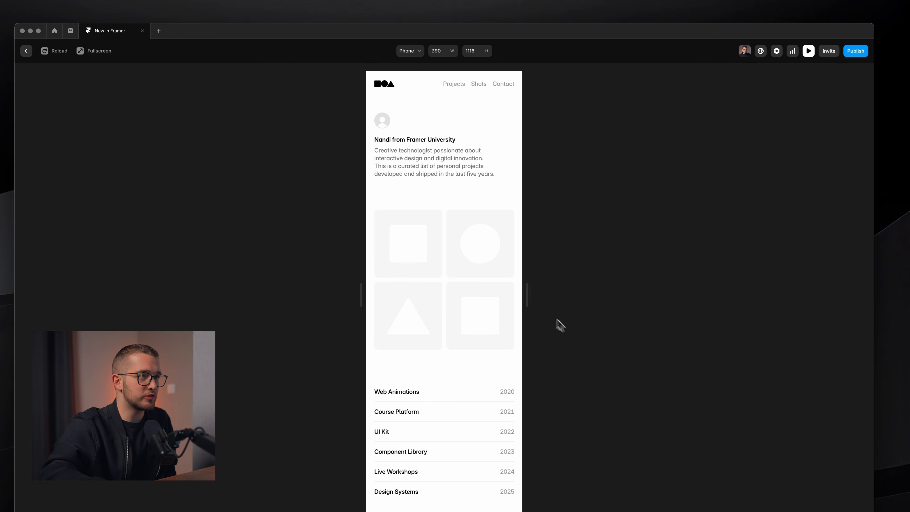
left_click_drag(527, 295, 547, 281)
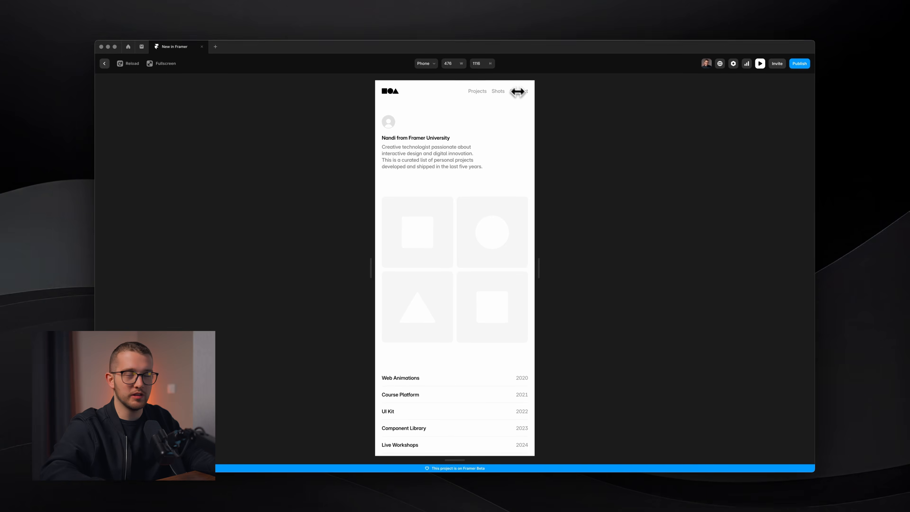
key("Escape")
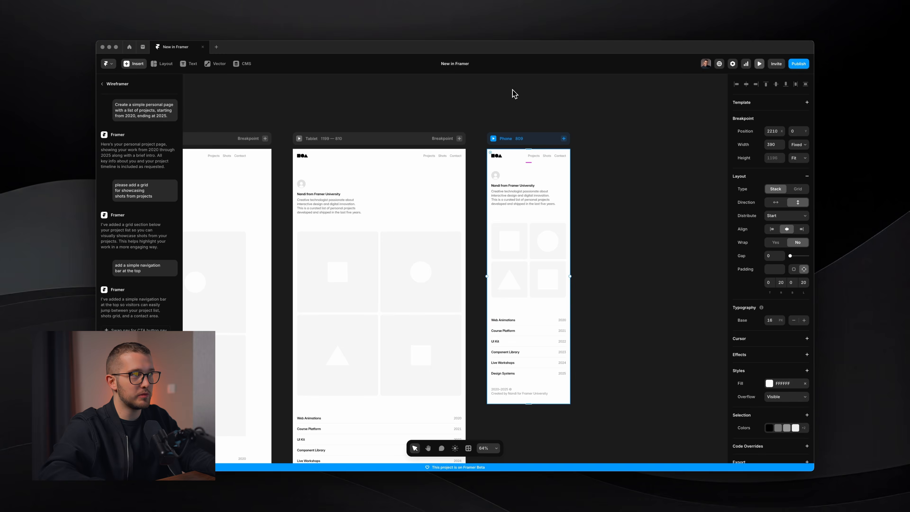
Inspect the navigation bar across the desktop, tablet and phone frames
scroll(467, 138, "down", 1)
scroll(467, 138, "left", 6)
left_click(467, 139)
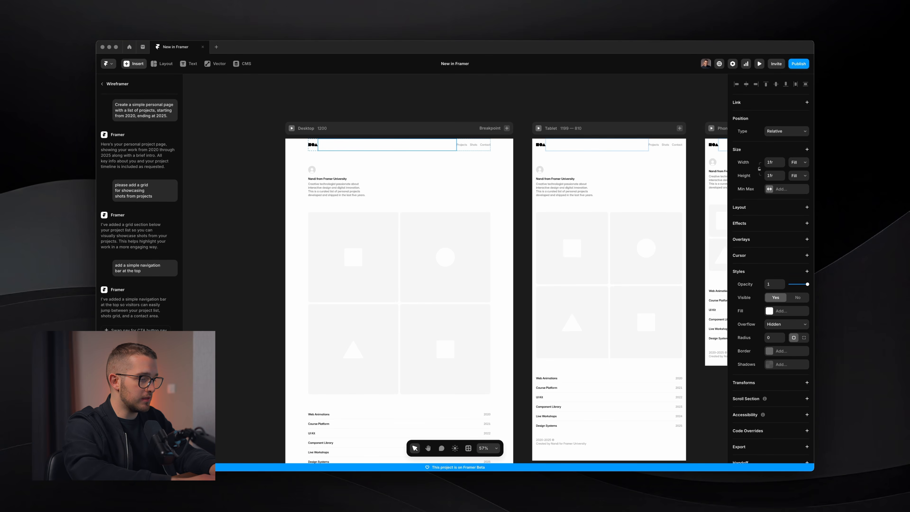
scroll(439, 242, "right", 7)
scroll(439, 241, "up", 1)
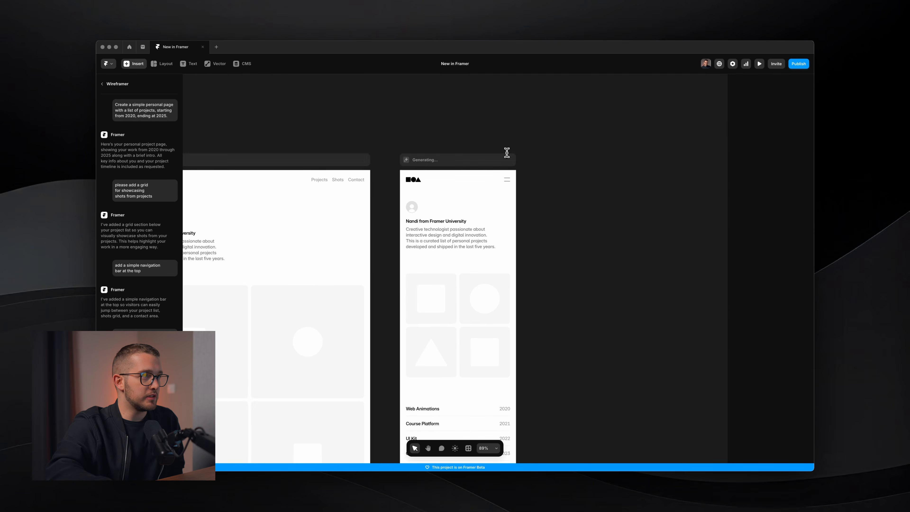
scroll(505, 169, "up", 5)
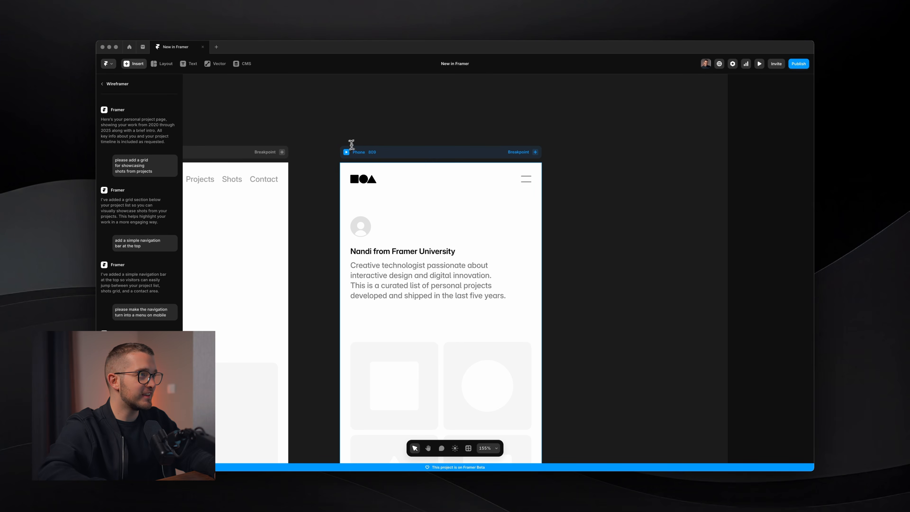
Preview the phone breakpoint and open and close the mobile navigation menu
left_click(347, 150)
left_click(511, 92)
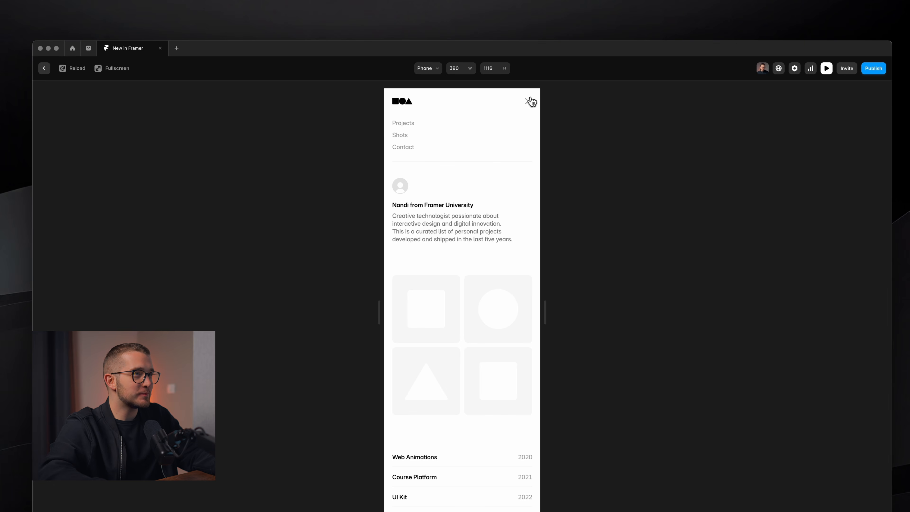
left_click(530, 101)
key("Escape")
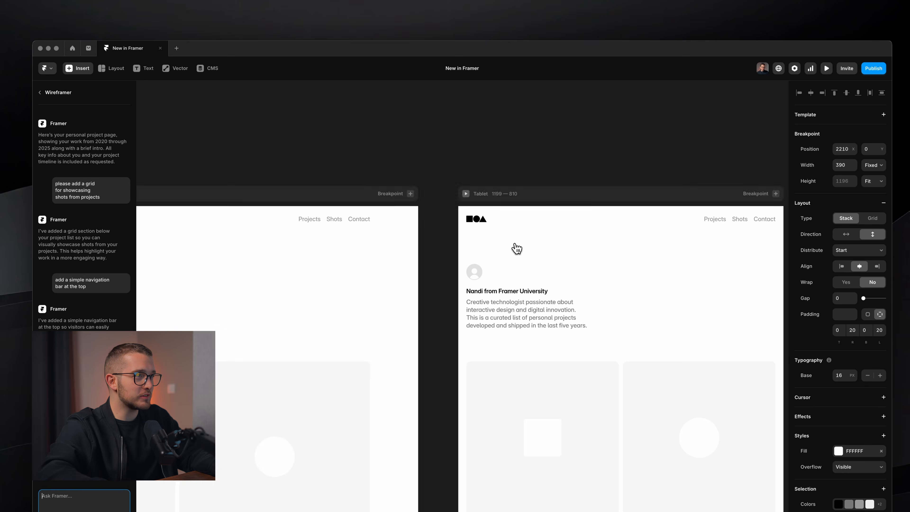
Leave the Wireframer and return to the Insert panel
scroll(516, 248, "down", 5)
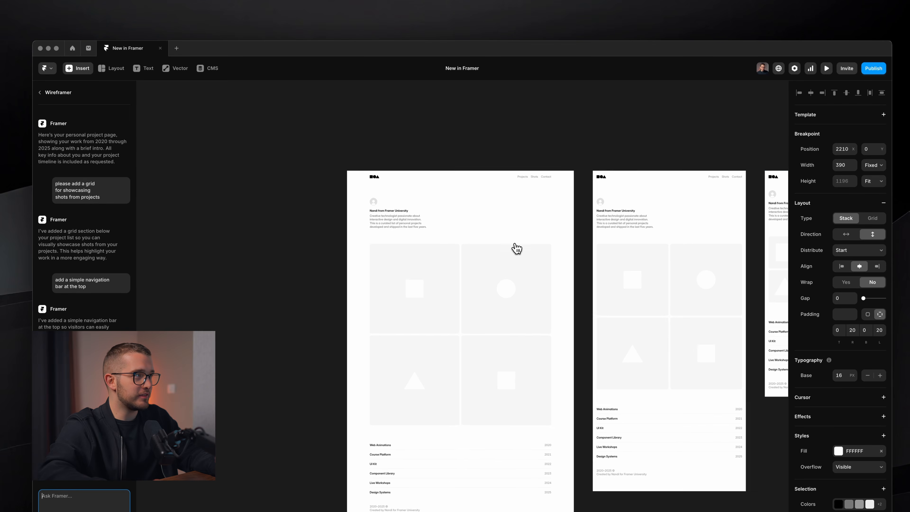
left_click(51, 93)
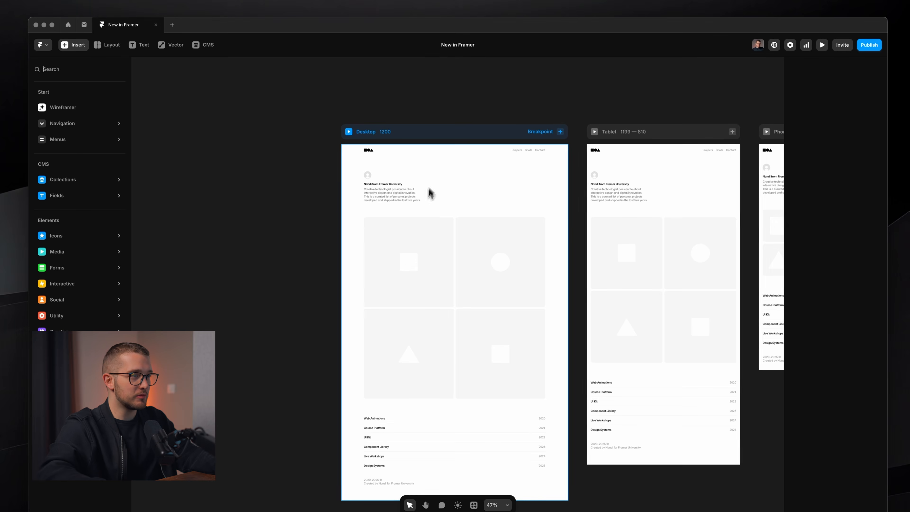
scroll(430, 193, "up", 2)
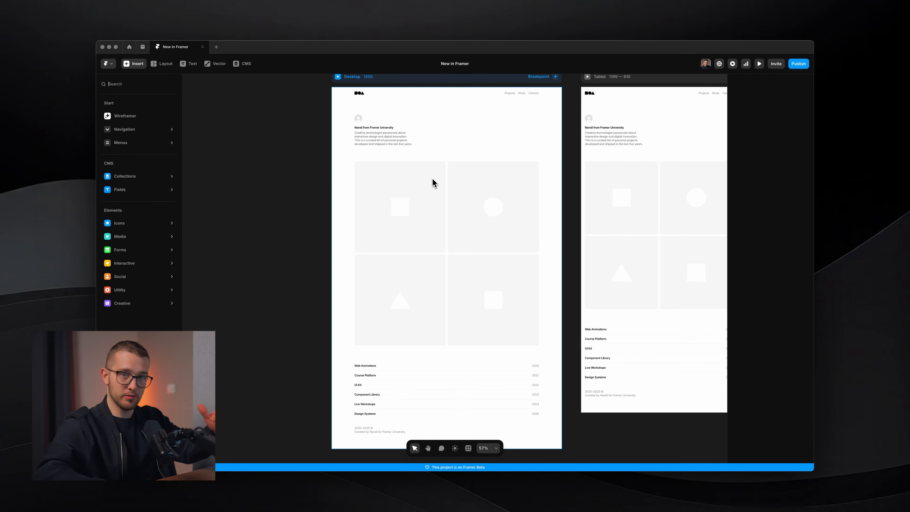
scroll(432, 181, "up", 1)
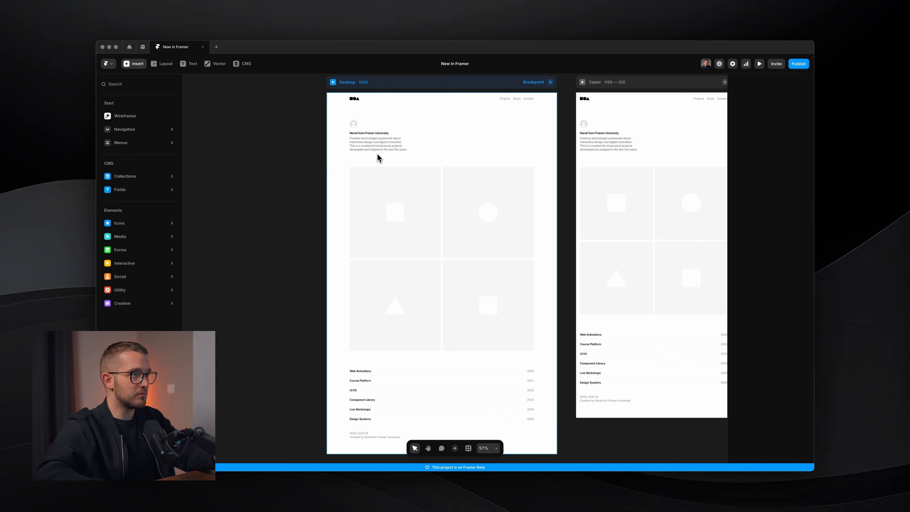
Select the desktop breakpoint and zoom in to review the page with the project shots in the grid
left_click(416, 231)
left_click(470, 82)
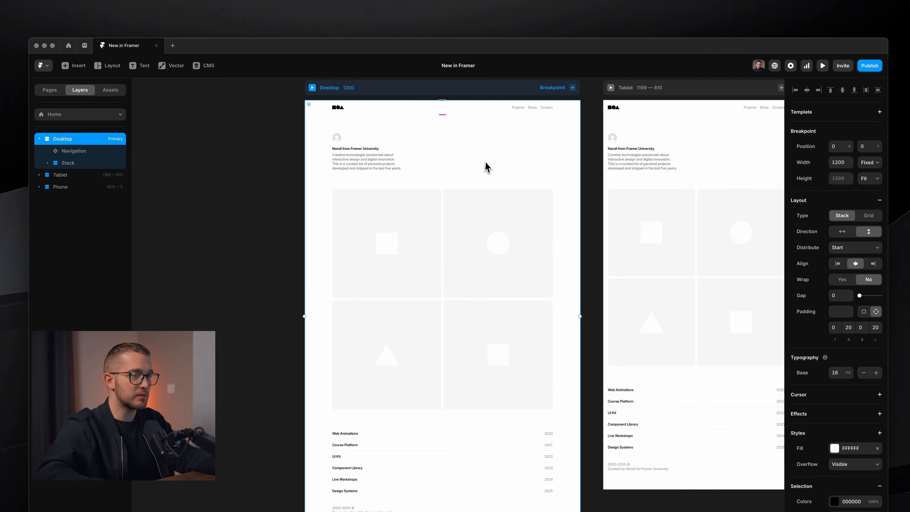
scroll(487, 167, "down", 2)
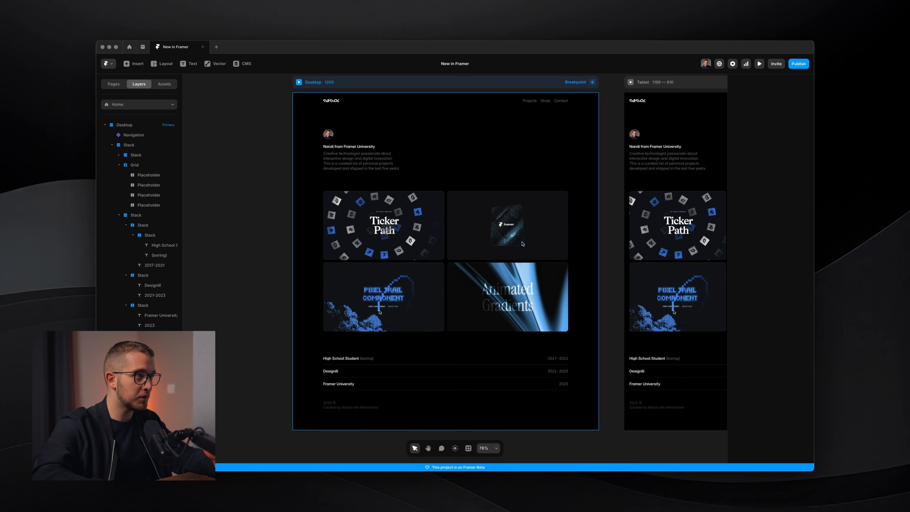
scroll(353, 141, "up", 5)
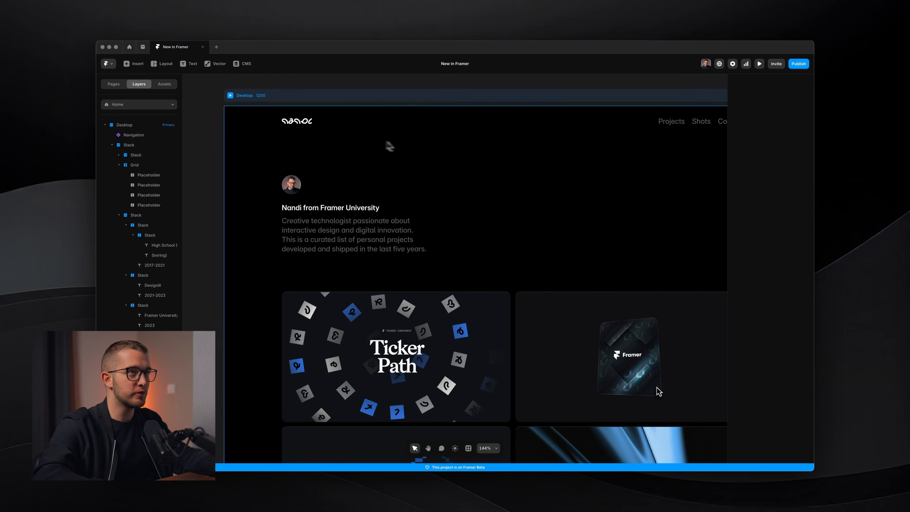
scroll(390, 146, "down", 4)
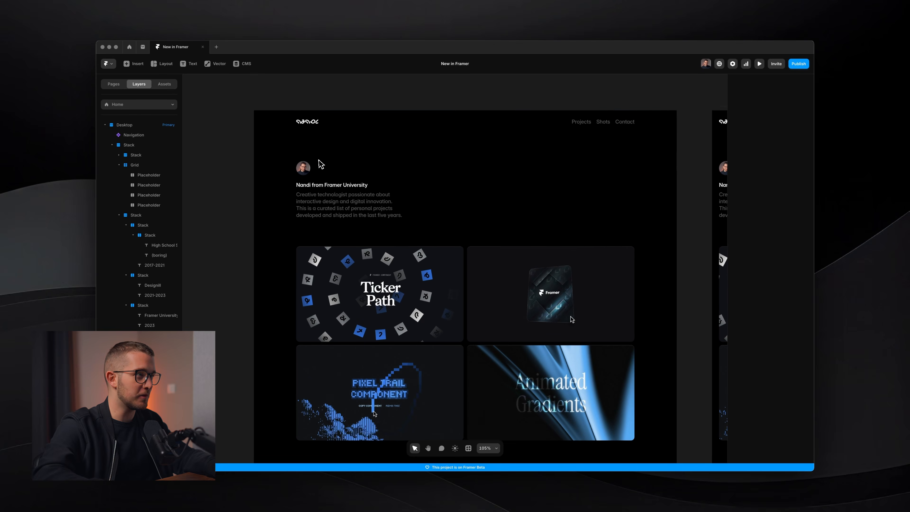
scroll(358, 161, "down", 3)
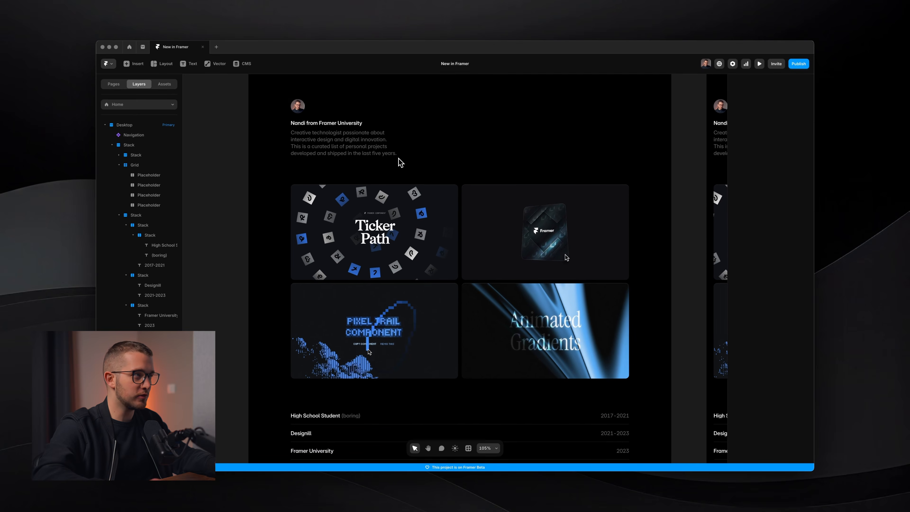
scroll(398, 158, "up", 2)
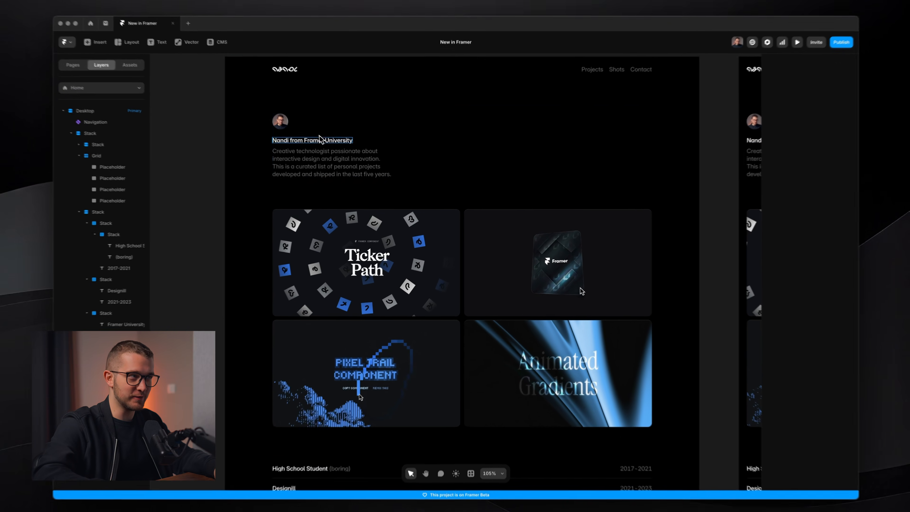
Select the intro text, grid shots and experience list rows on the desktop frame to inspect their properties
left_click(334, 177)
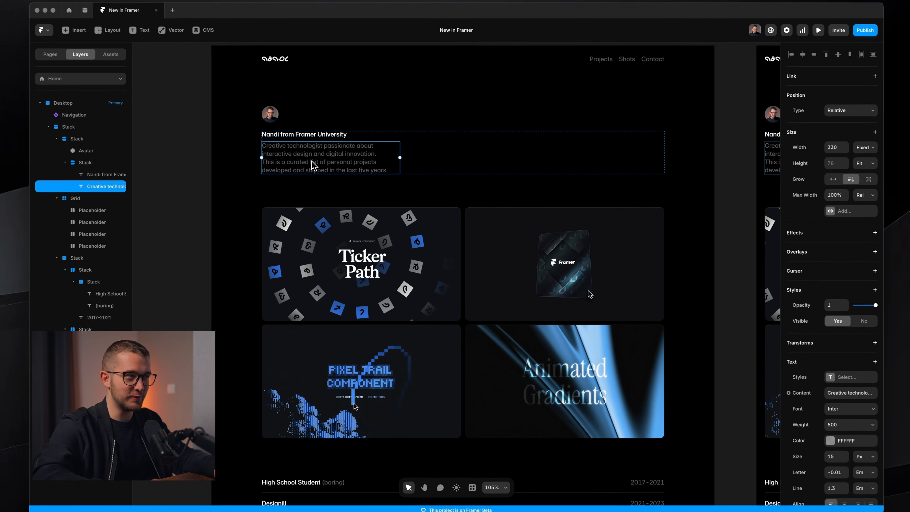
scroll(314, 165, "down", 3)
left_click(379, 193)
left_click(567, 233)
left_click(523, 342)
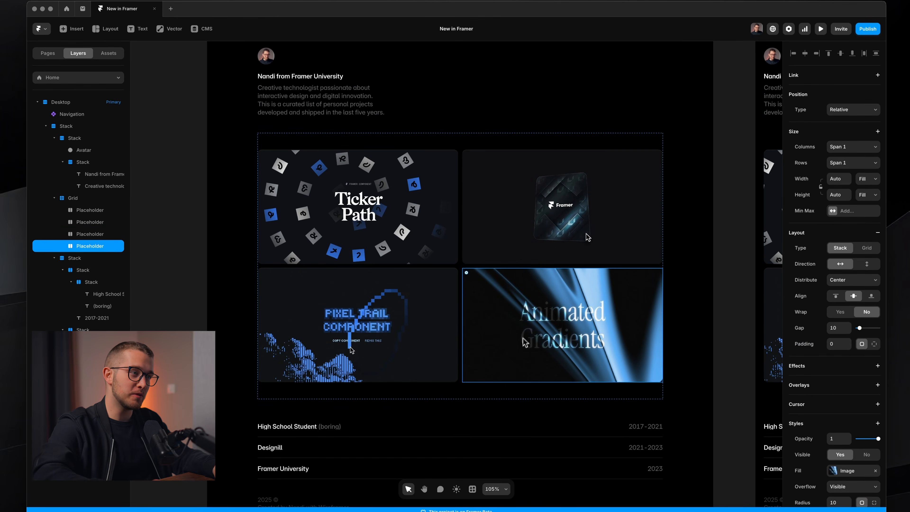
left_click(460, 390)
left_click_drag(459, 398, 461, 373)
left_click(487, 349)
left_click(434, 321)
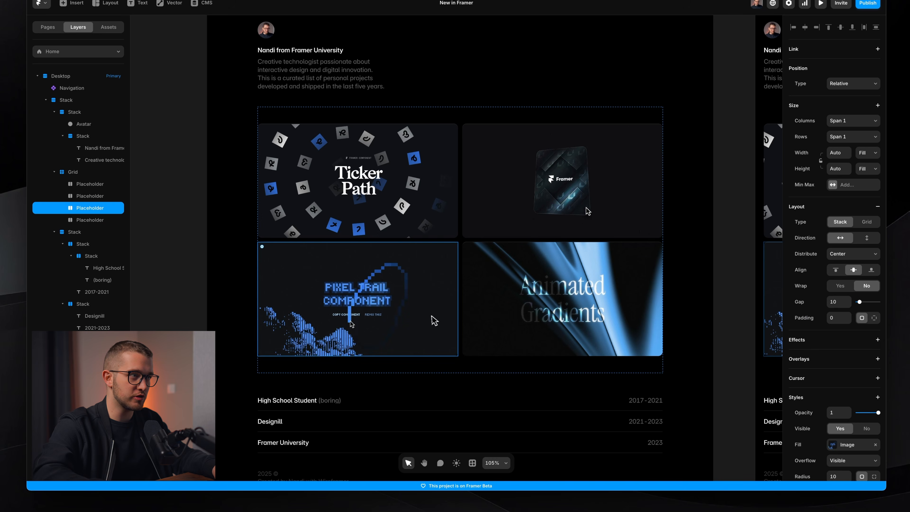
left_click(487, 181)
scroll(437, 251, "down", 3)
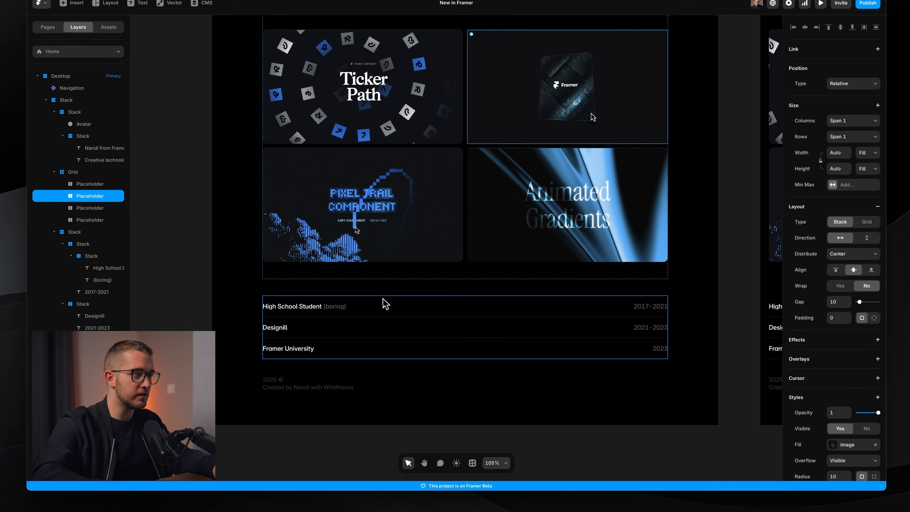
left_click(385, 304)
scroll(387, 309, "down", 1)
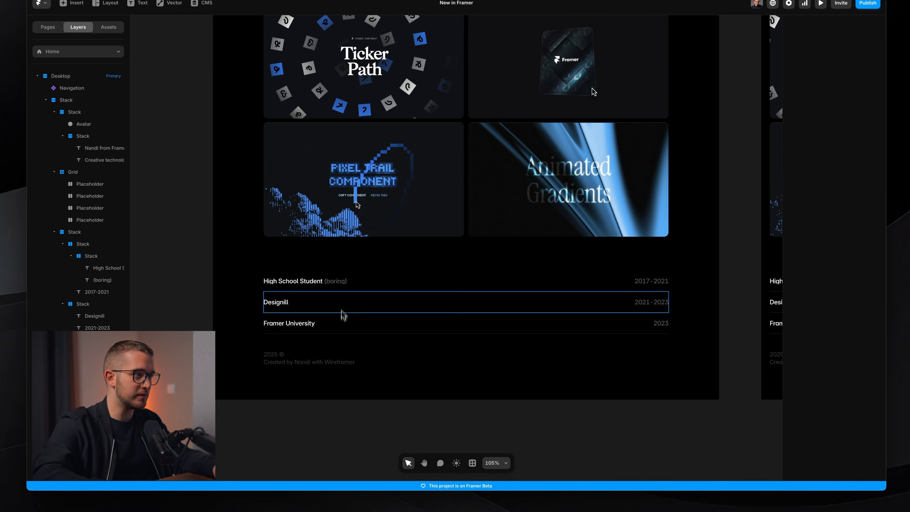
left_click(341, 304)
left_click(385, 317)
left_click(380, 360)
scroll(381, 361, "down", 2)
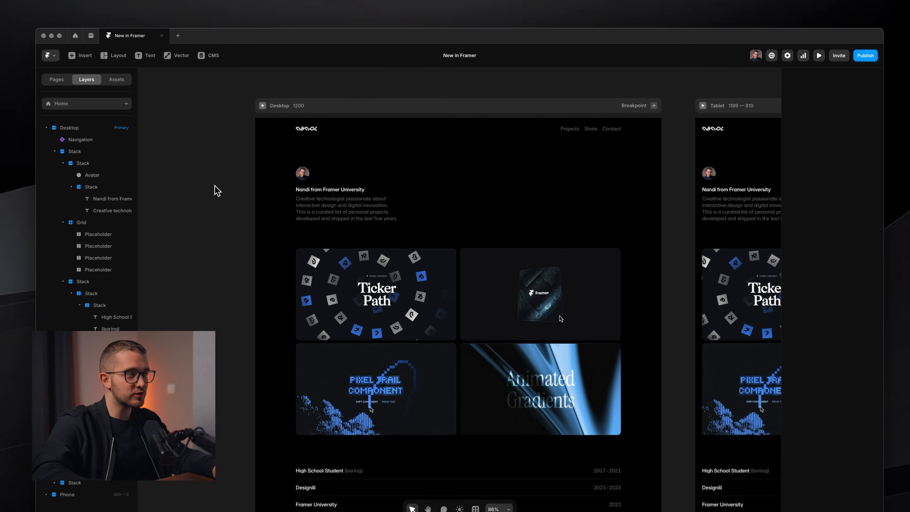
Preview the desktop page and narrow the preview width to about 626 px to check the phone layout
left_click(261, 105)
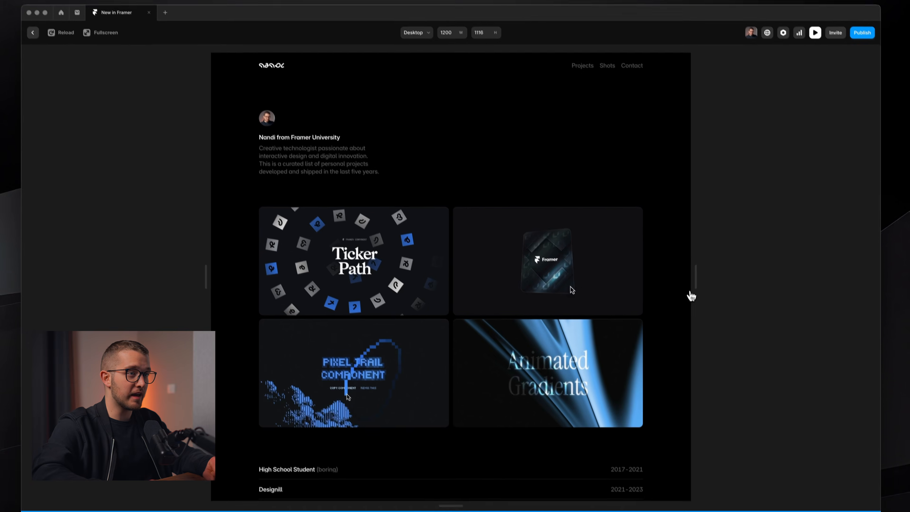
left_click_drag(690, 273, 578, 254)
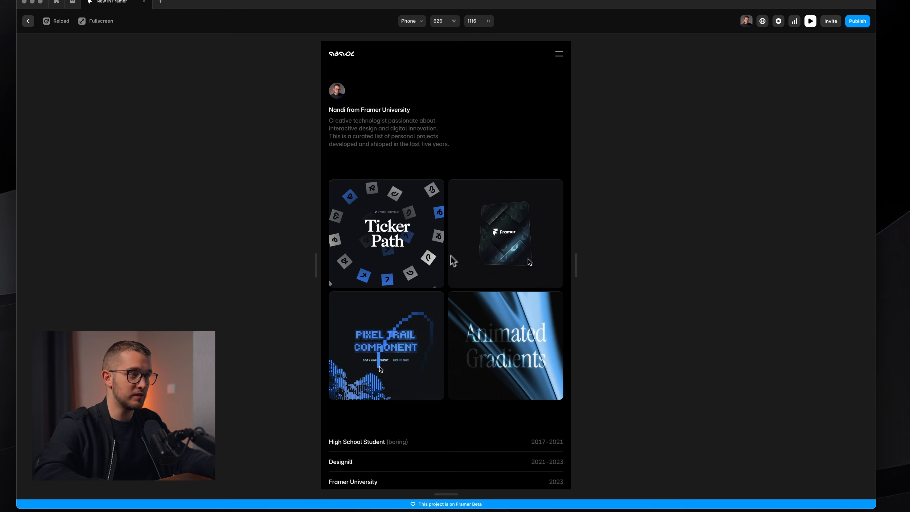
key("Escape")
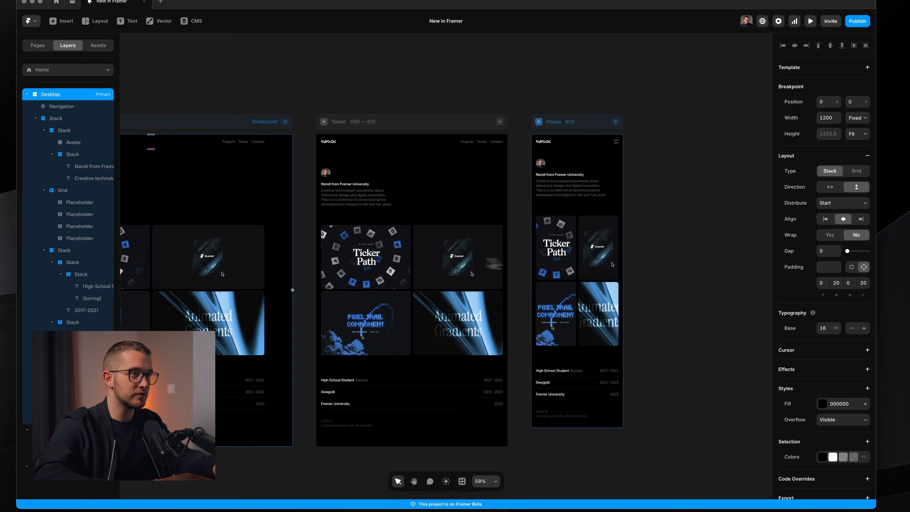
Change the phone breakpoint's shots grid to one column and stretch its height to about 866 px
left_click(577, 272)
scroll(578, 277, "up", 5)
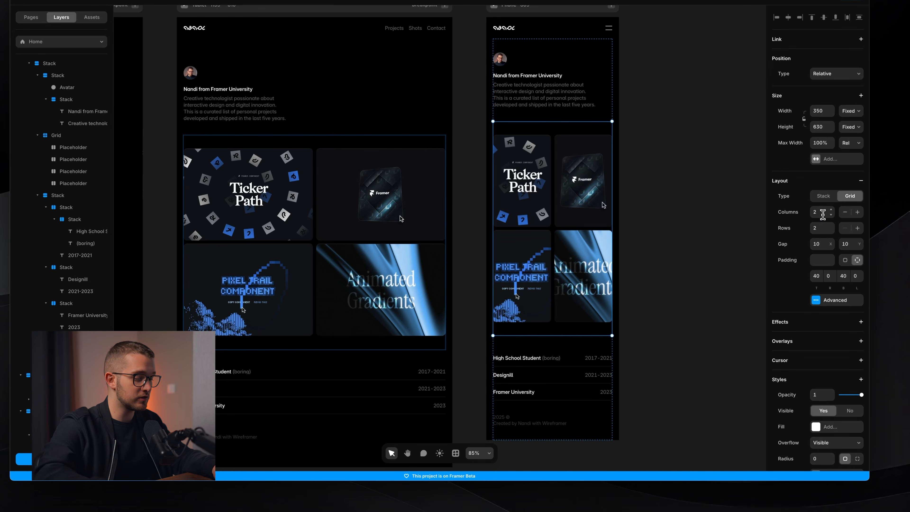
key("Return")
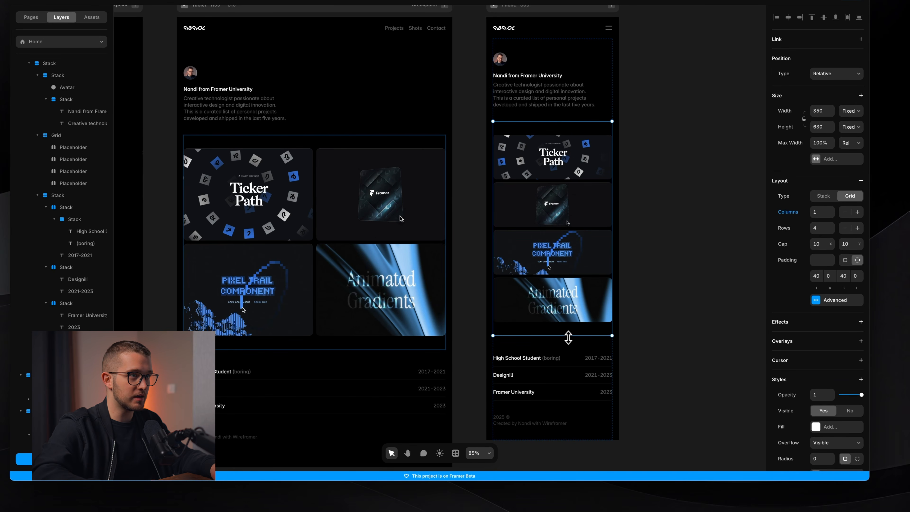
left_click_drag(569, 337, 564, 416)
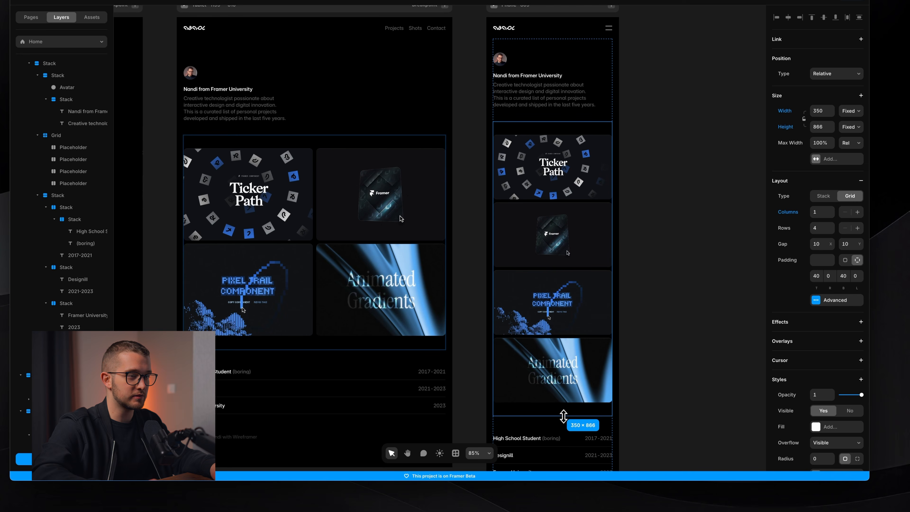
left_click(647, 331)
Review the updated layout across the desktop, tablet and phone breakpoints
scroll(653, 329, "down", 3)
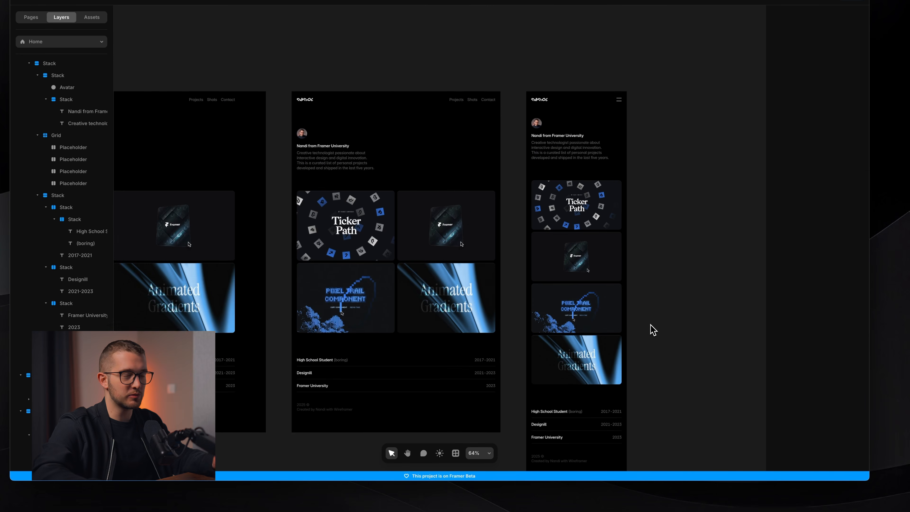
scroll(654, 330, "down", 1)
scroll(652, 329, "left", 2)
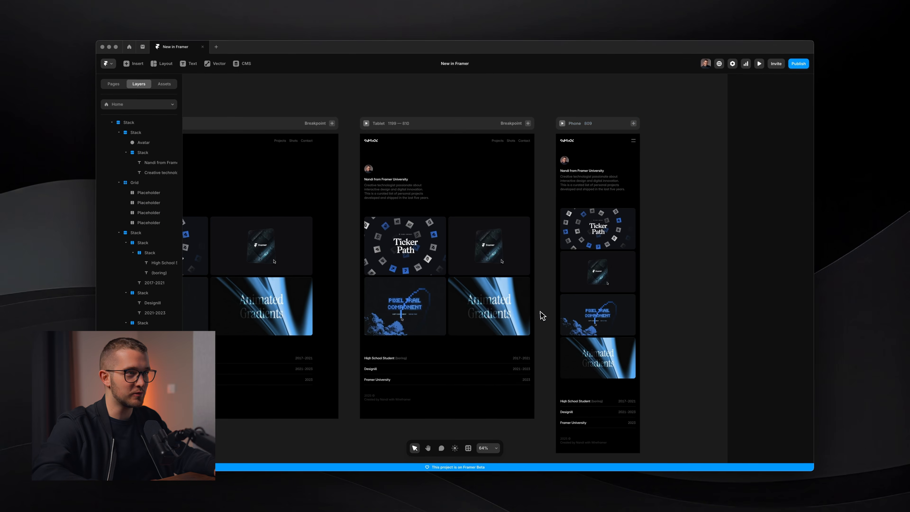
scroll(542, 316, "left", 6)
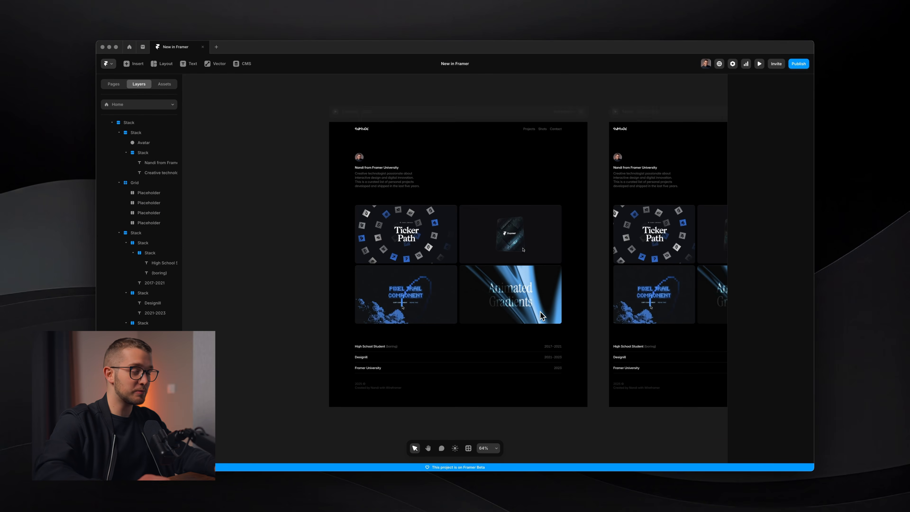
scroll(541, 312, "up", 1)
scroll(540, 312, "right", 1)
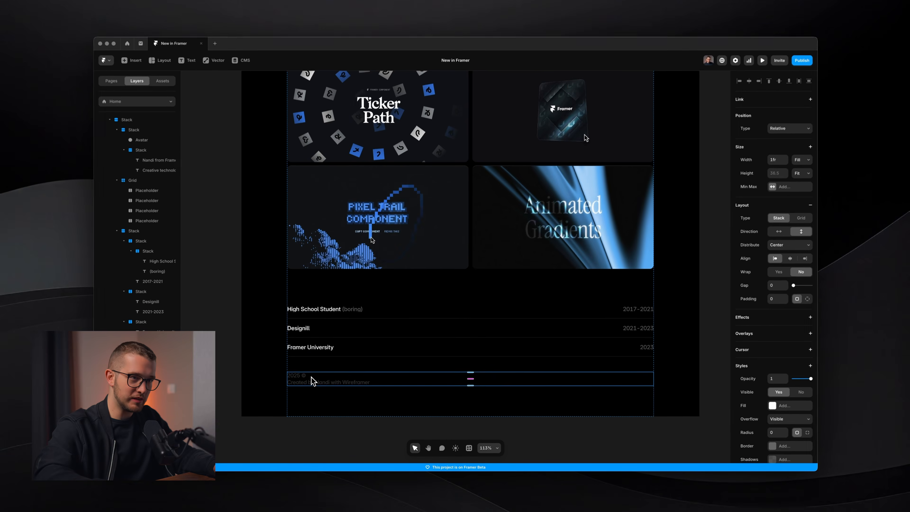
scroll(297, 361, "down", 4)
scroll(311, 382, "down", 2)
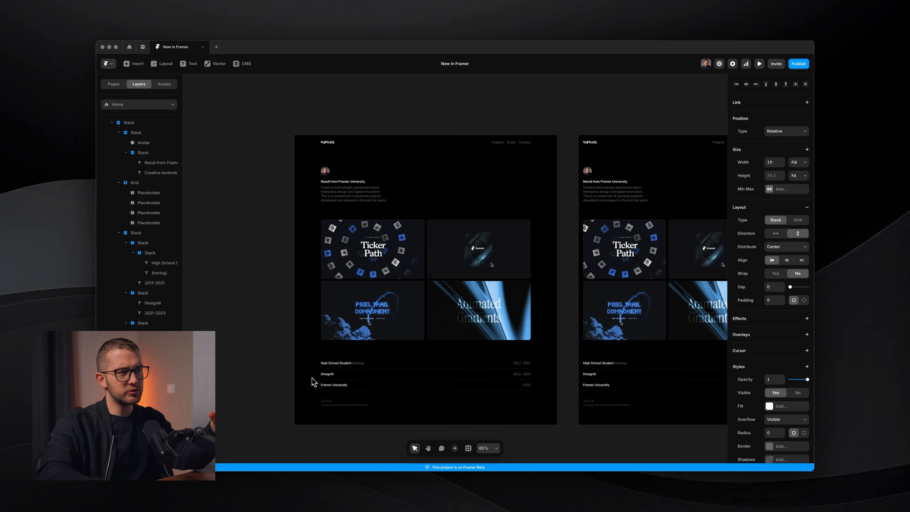
scroll(411, 294, "left", 3)
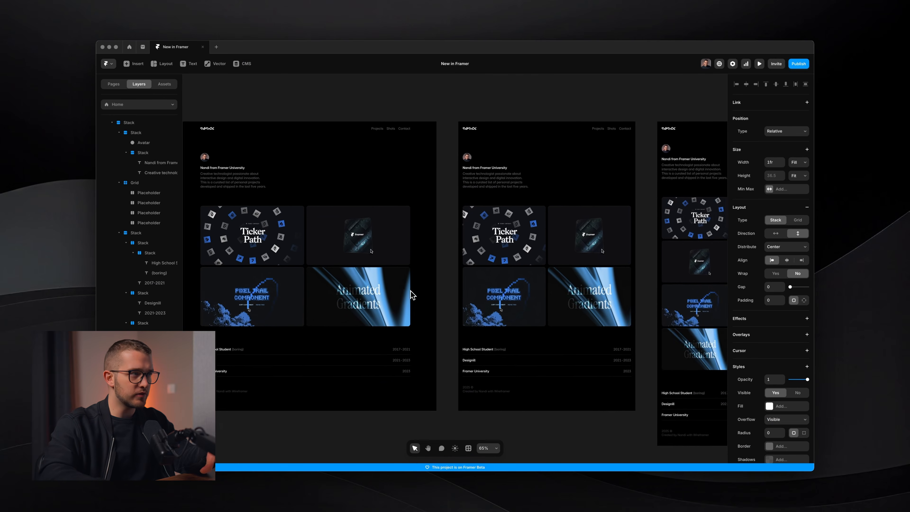
key("f")
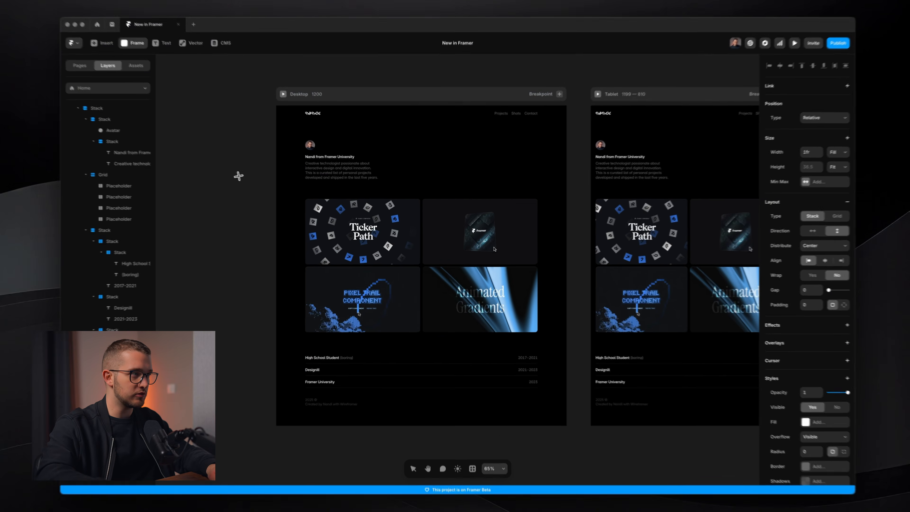
left_click_drag(238, 176, 295, 275)
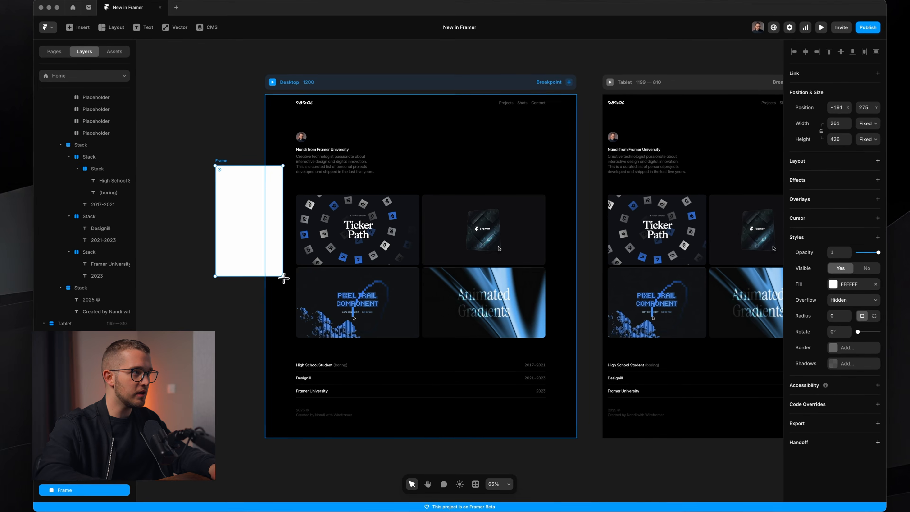
key("Delete")
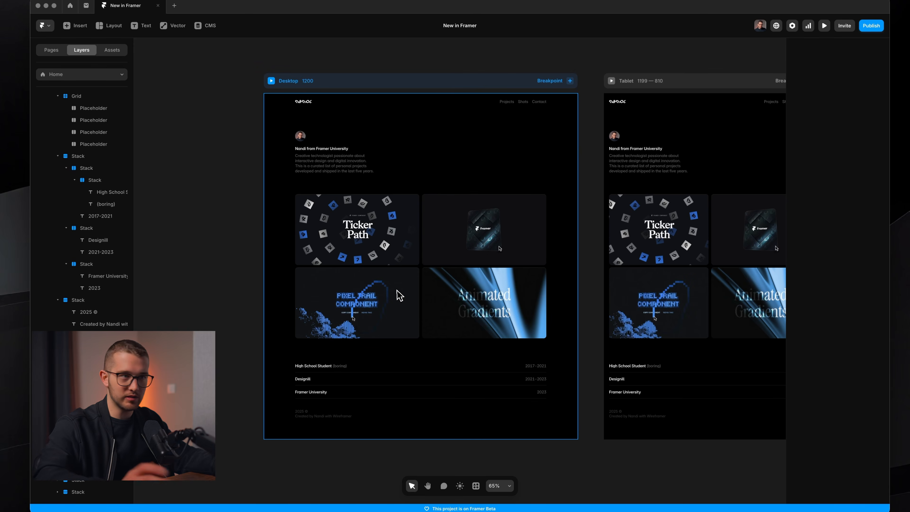
Search for "work" and launch the Workshop plugin
key("f")
left_click_drag(218, 298, 232, 318)
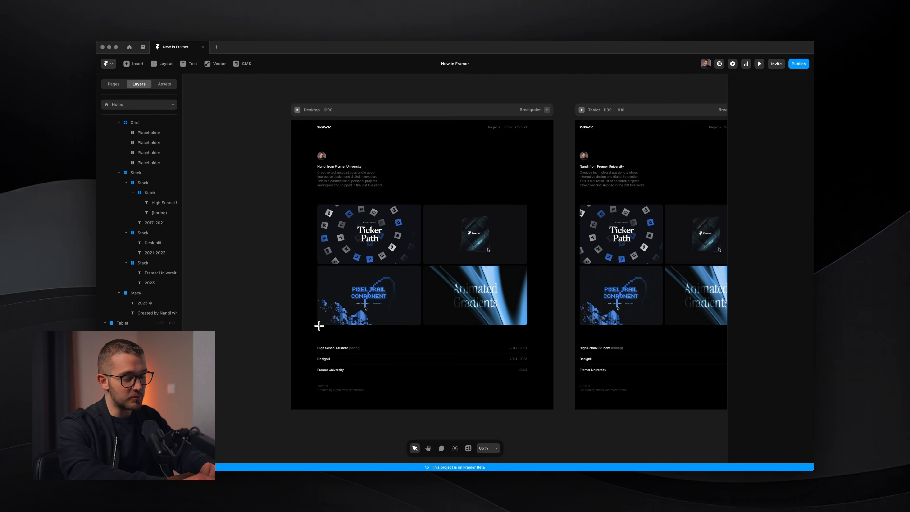
key("super+k")
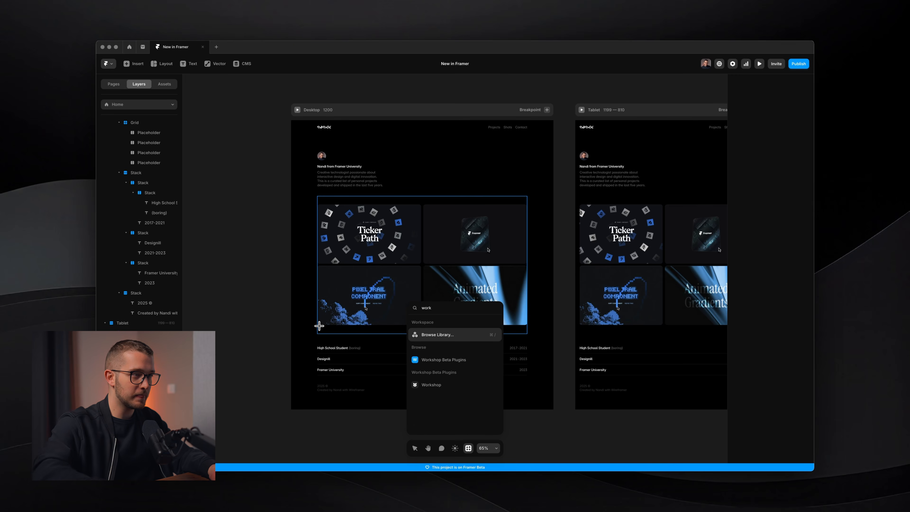
type("work")
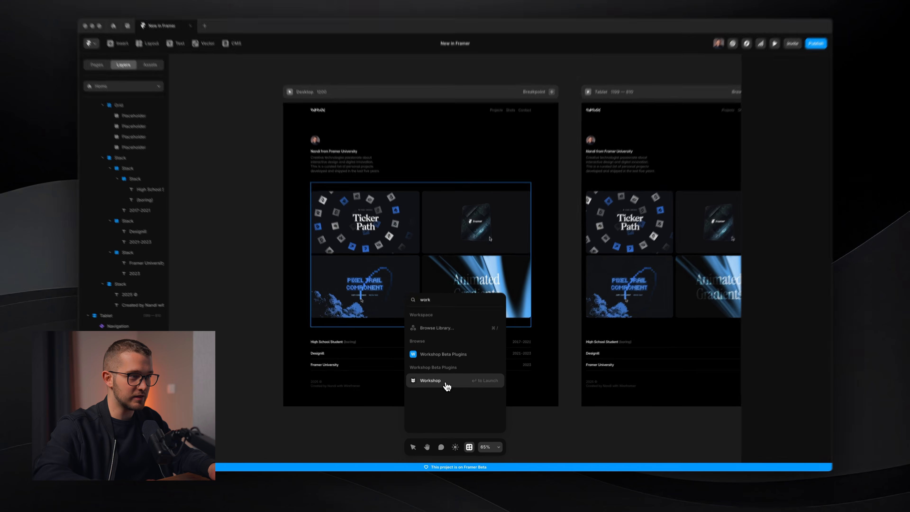
left_click(441, 391)
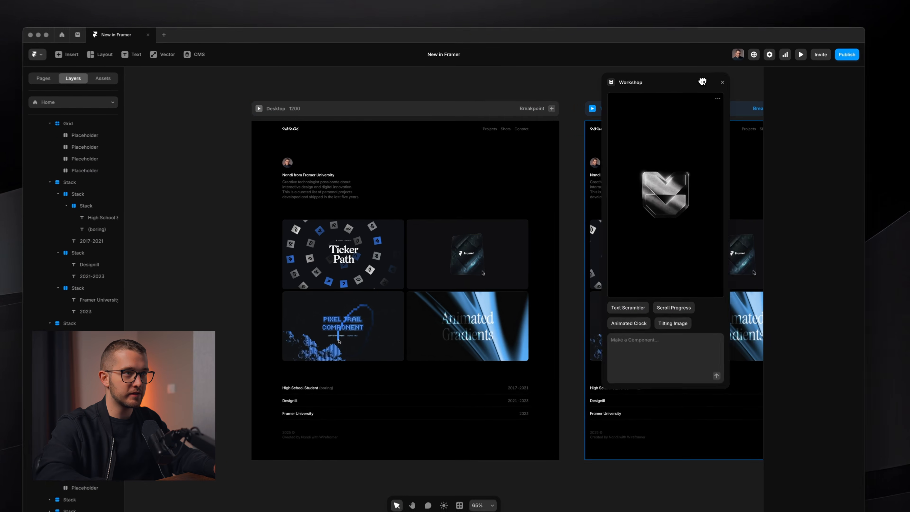
Ask Workshop to create a clock always showing Hungary's local time, with font property controls and changeable text colours
left_click_drag(676, 87, 529, 81)
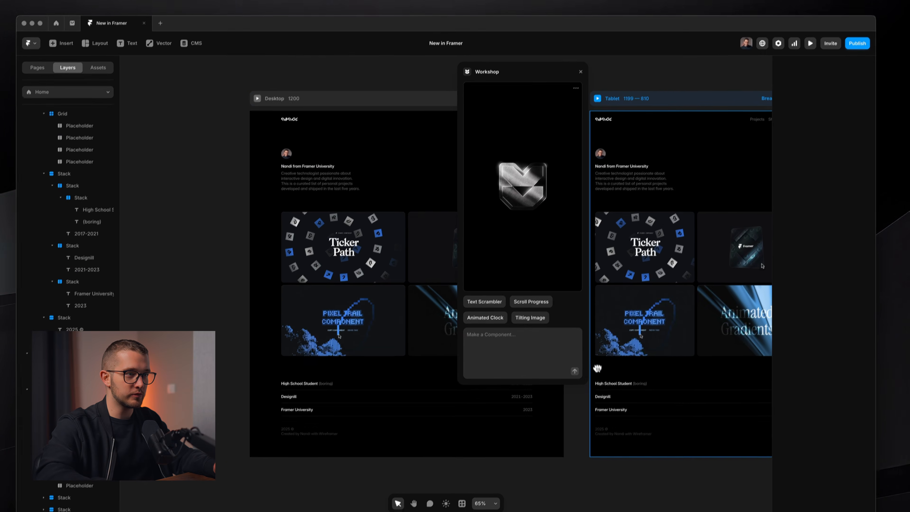
left_click_drag(584, 394, 648, 390)
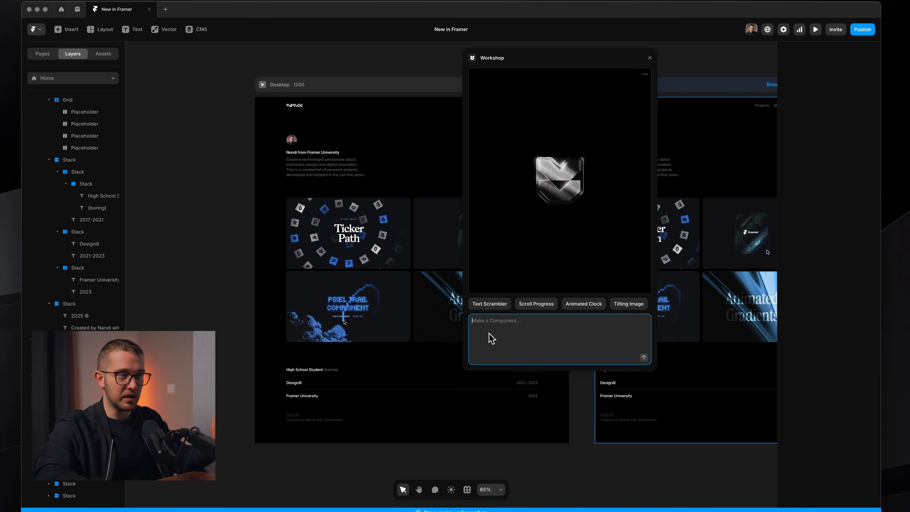
scroll(341, 344, "left", 5)
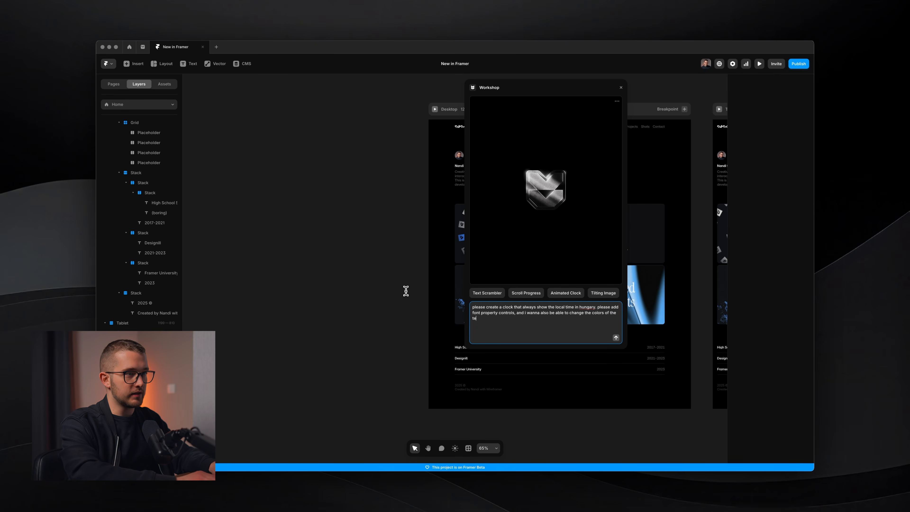
key("Return")
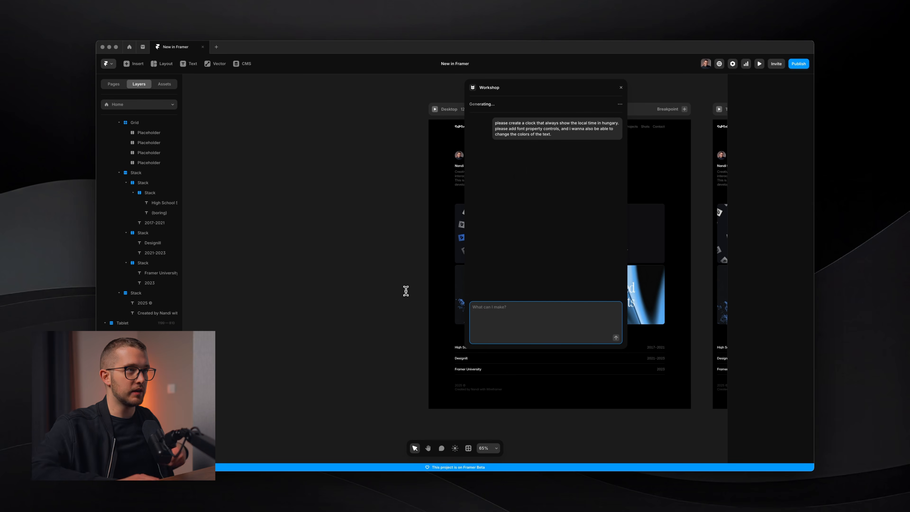
Zoom in on the new HungaryClock component on the canvas to inspect it
scroll(355, 246, "right", 3)
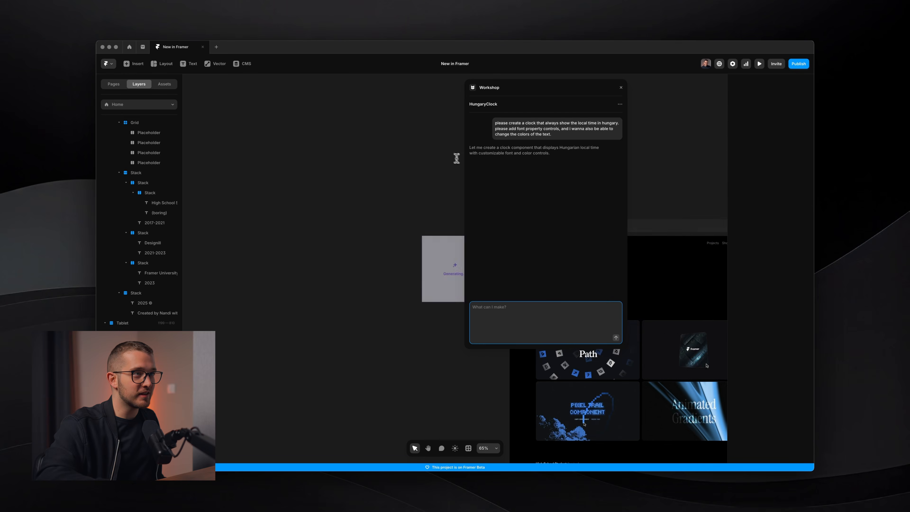
scroll(417, 281, "right", 2)
key("super+plus")
scroll(406, 277, "right", 2)
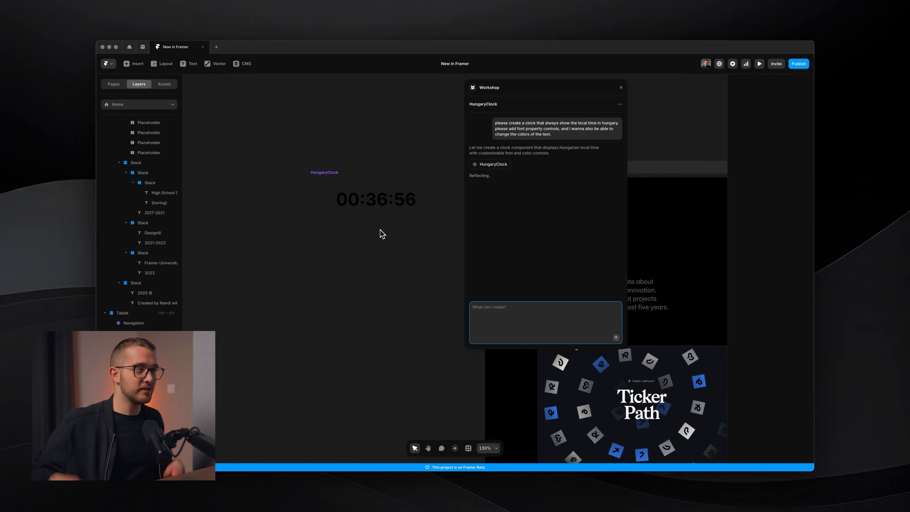
Reposition the HungaryClock component on the canvas and close the Workshop panel
left_click(382, 197)
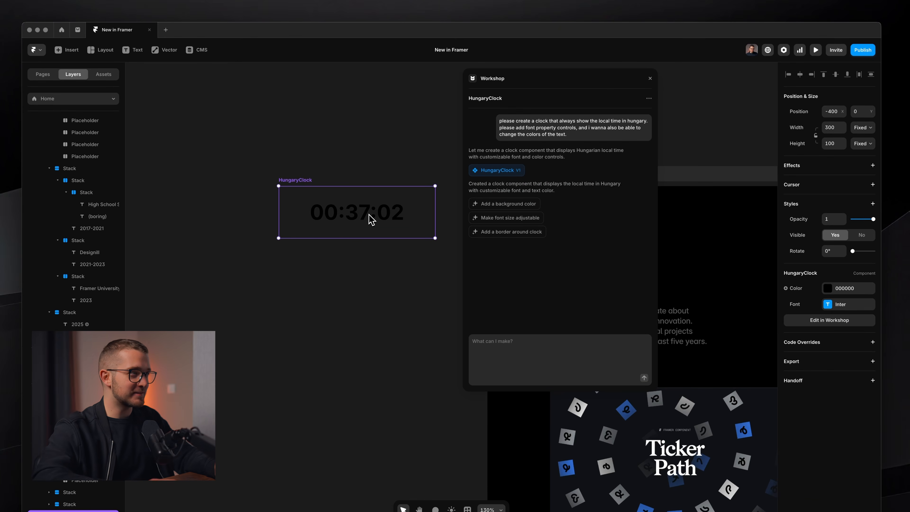
left_click_drag(371, 218, 371, 286)
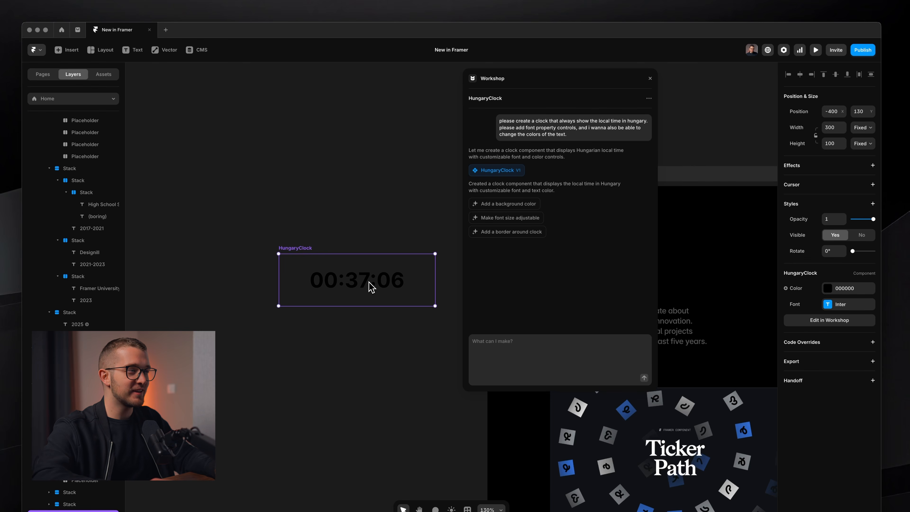
left_click_drag(371, 287, 366, 285)
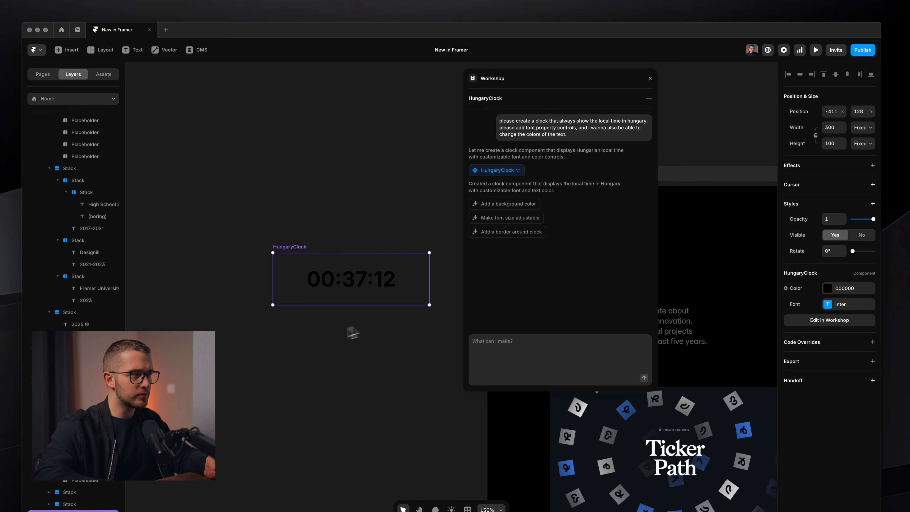
left_click_drag(338, 301, 346, 295)
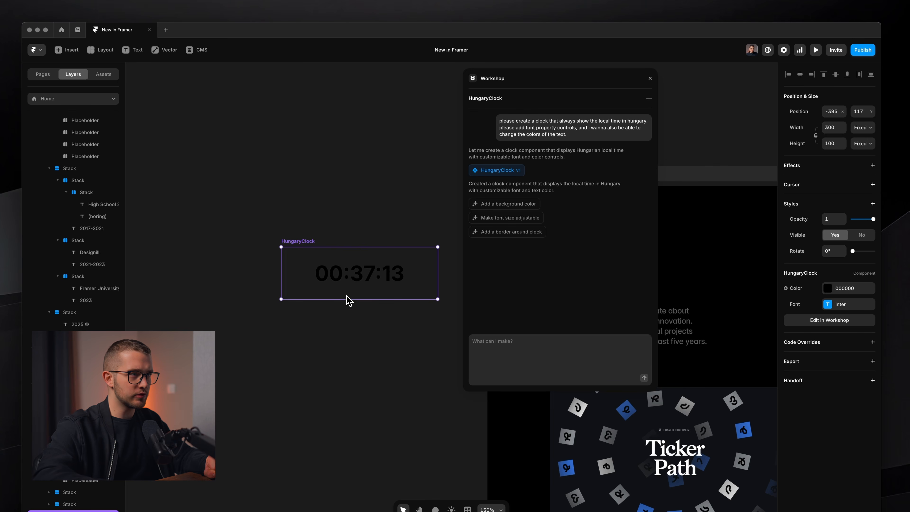
left_click(650, 78)
left_click_drag(412, 290, 421, 286)
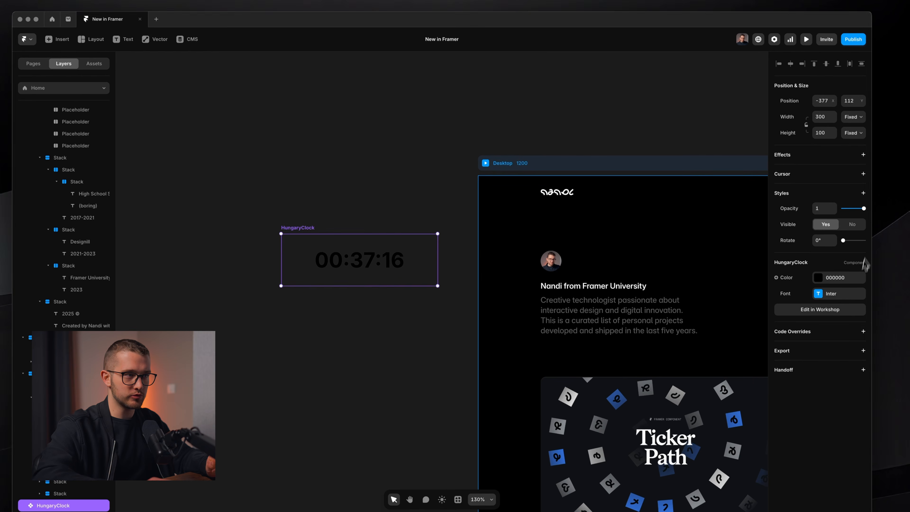
Set the clock's text colour to white, FFFFFF
scroll(348, 294, "up", 4)
left_click(345, 276)
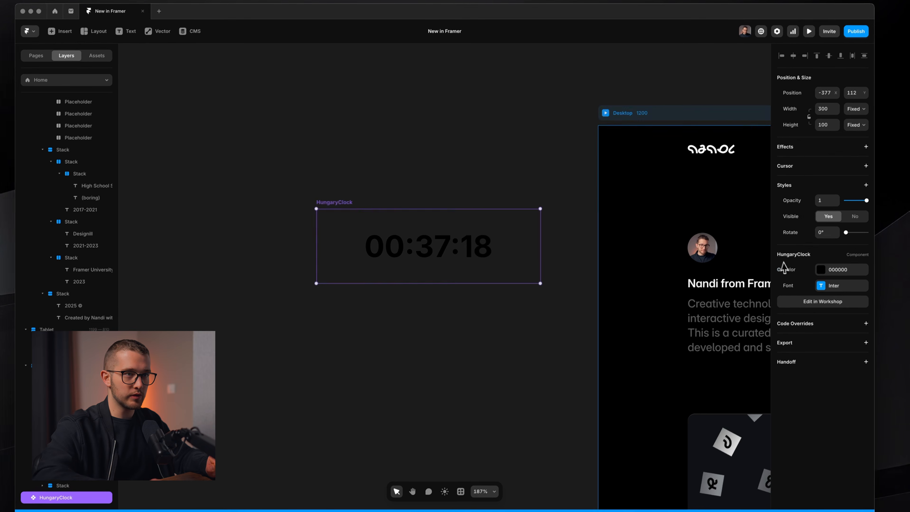
left_click(826, 264)
left_click_drag(742, 326, 666, 239)
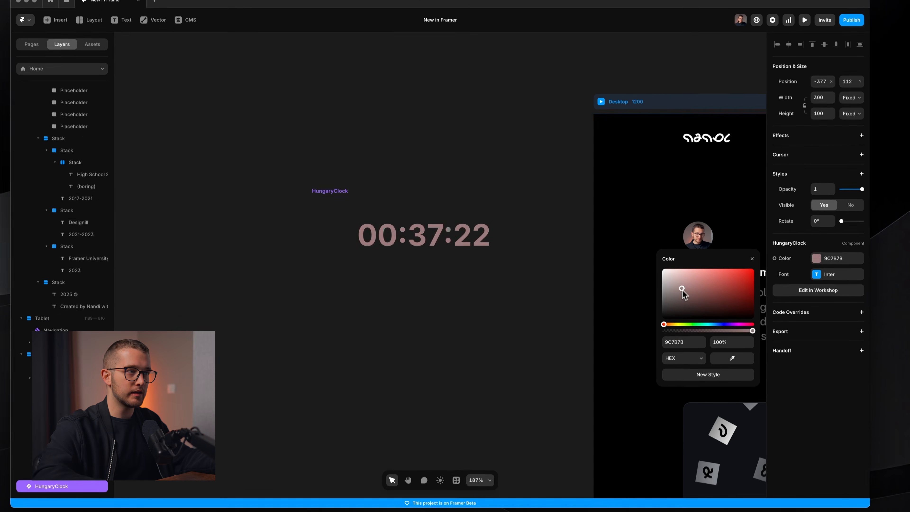
left_click(821, 270)
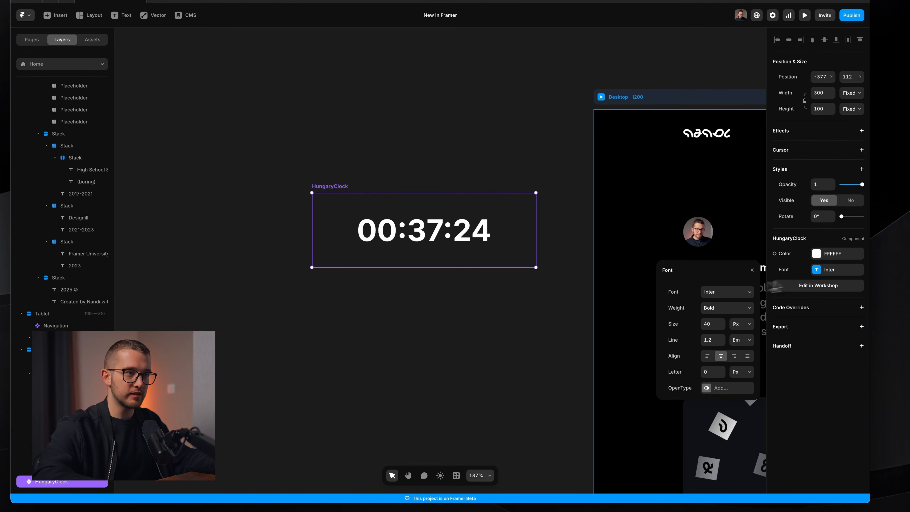
Set the clock's font size to 30 px and its width to Fit
left_click_drag(723, 328, 722, 333)
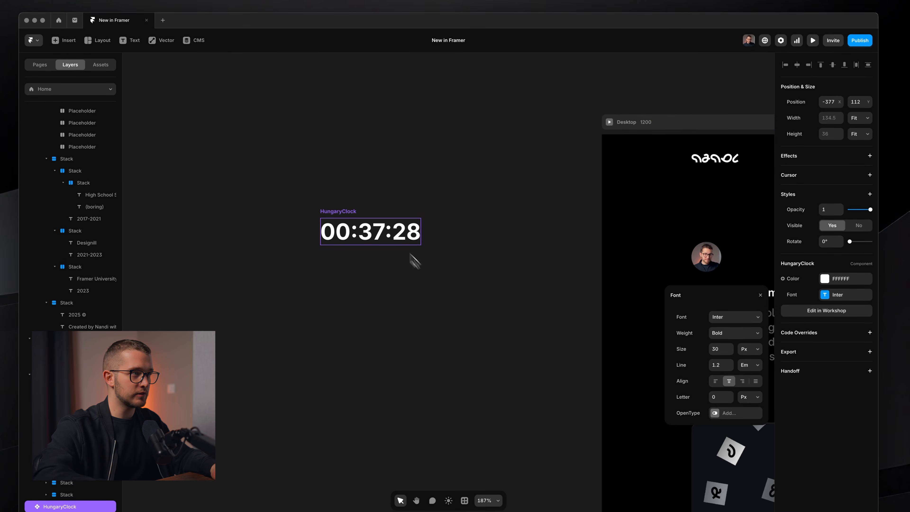
left_click(860, 118)
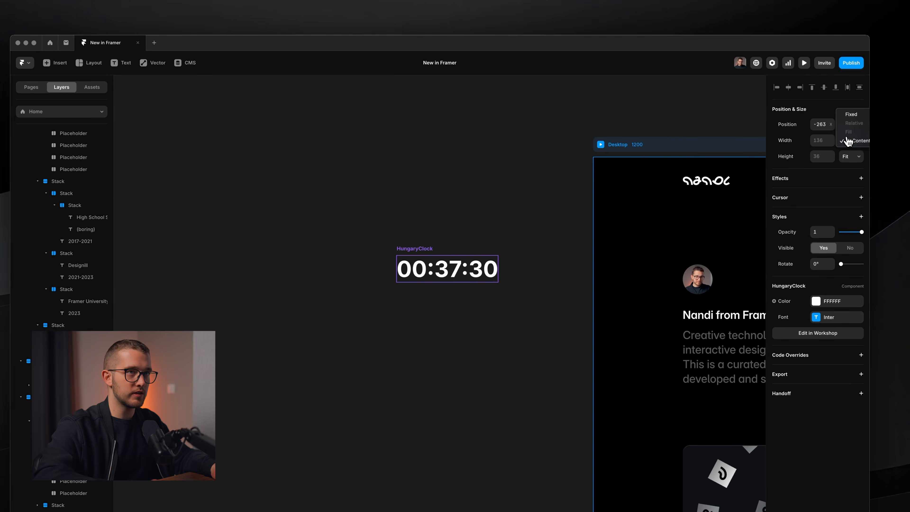
left_click(846, 142)
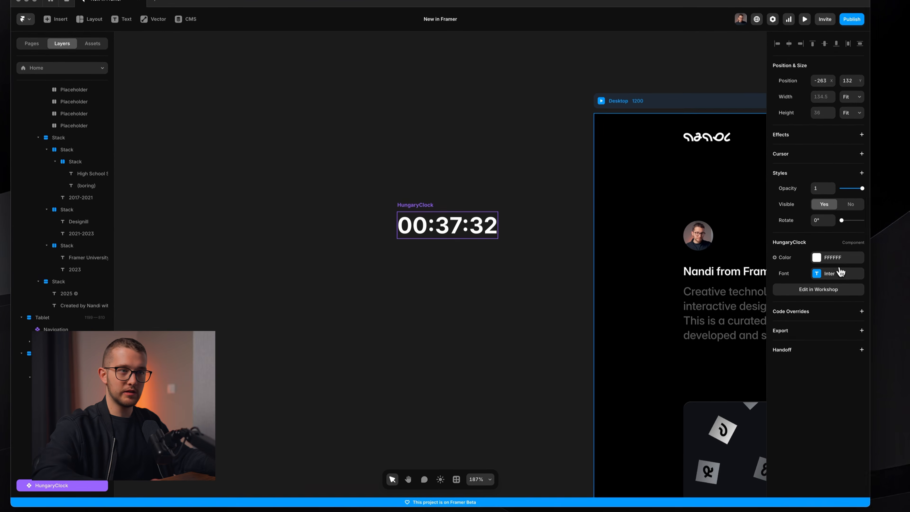
left_click(838, 318)
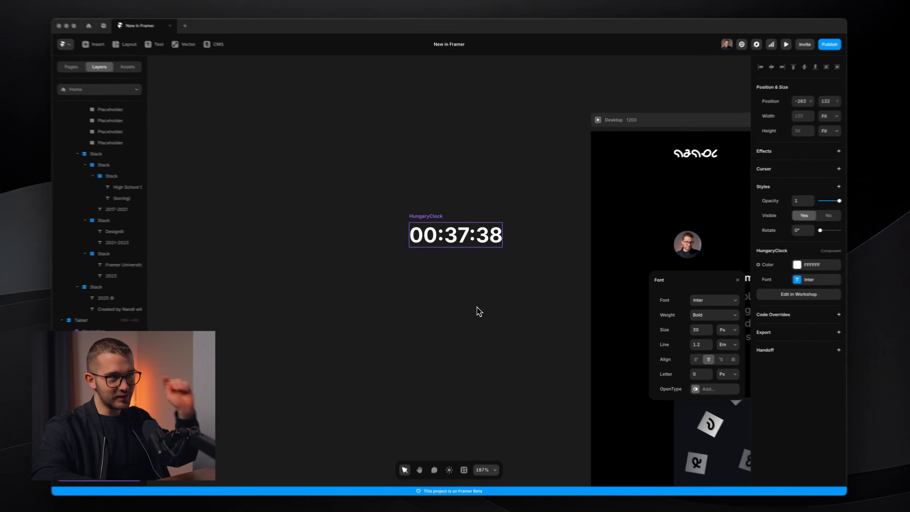
left_click(478, 296)
left_click(445, 235)
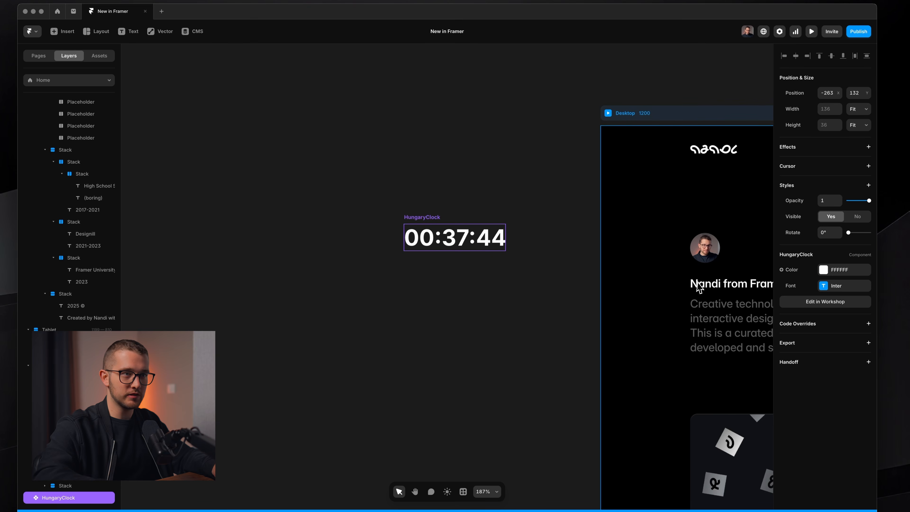
left_click(845, 302)
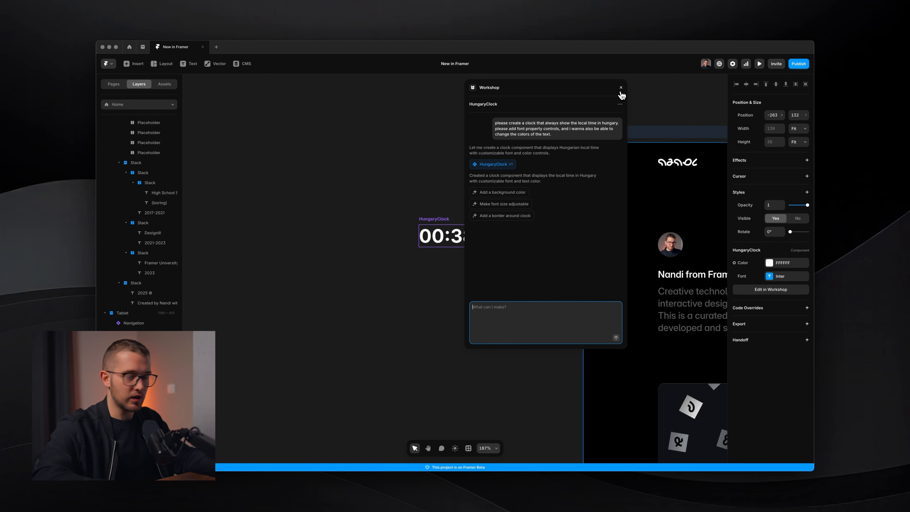
left_click(621, 88)
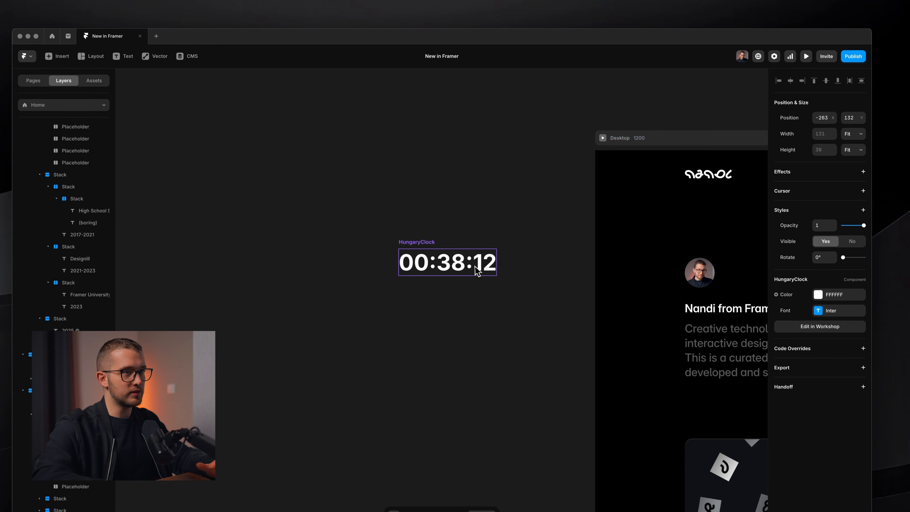
Nudge the clock slightly and change its font to DM Mono
left_click_drag(477, 271, 496, 282)
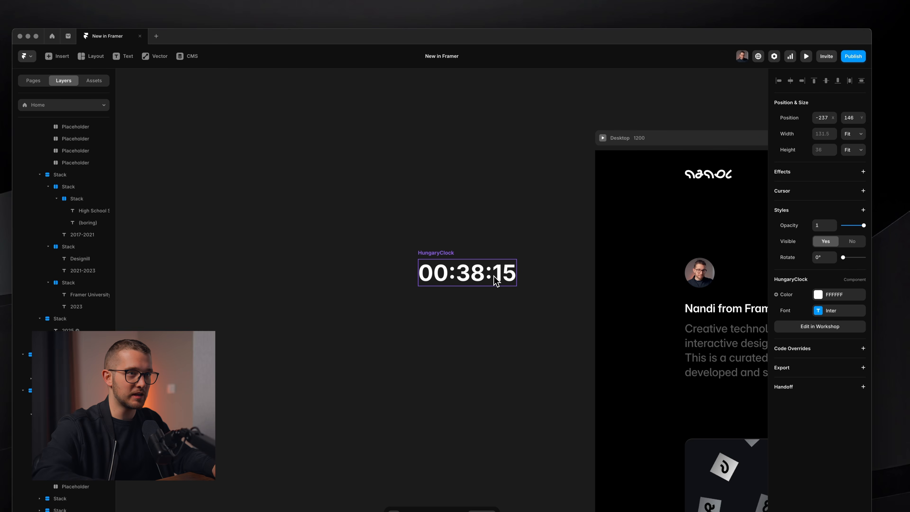
left_click(837, 311)
left_click(718, 333)
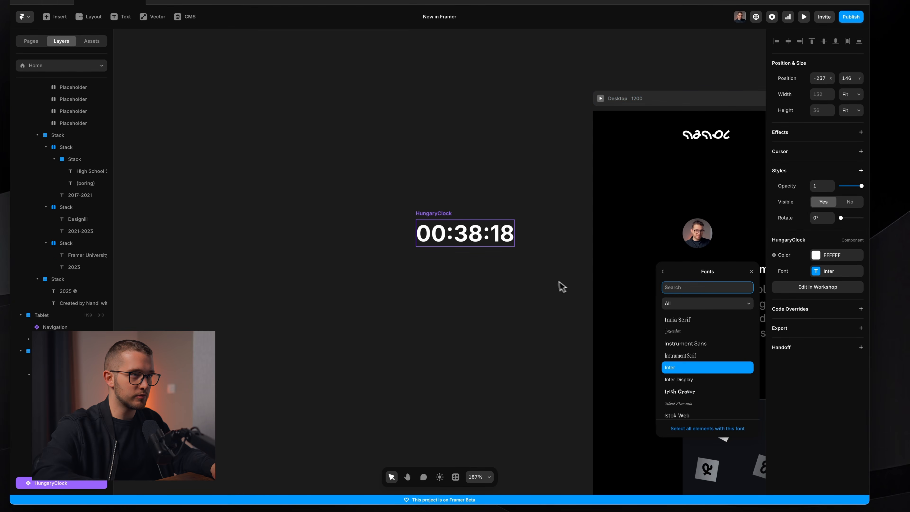
scroll(482, 230, "up", 5)
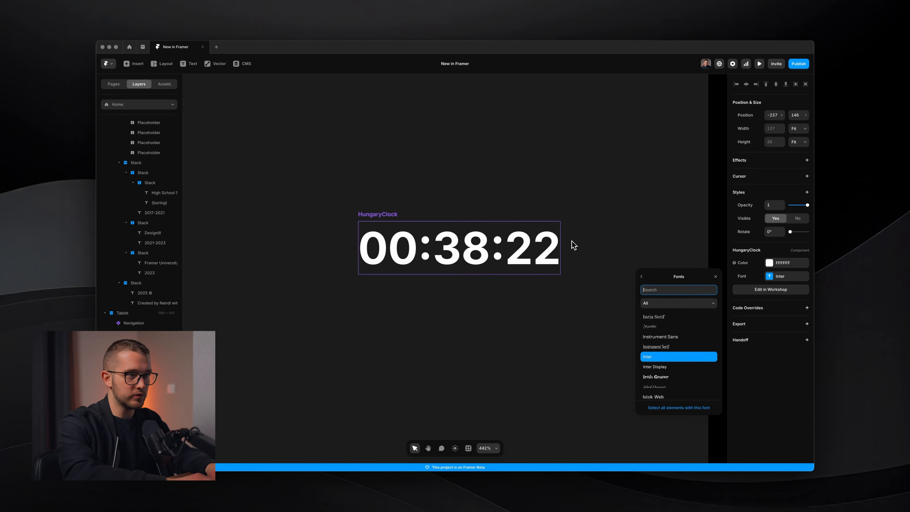
type("dm mono")
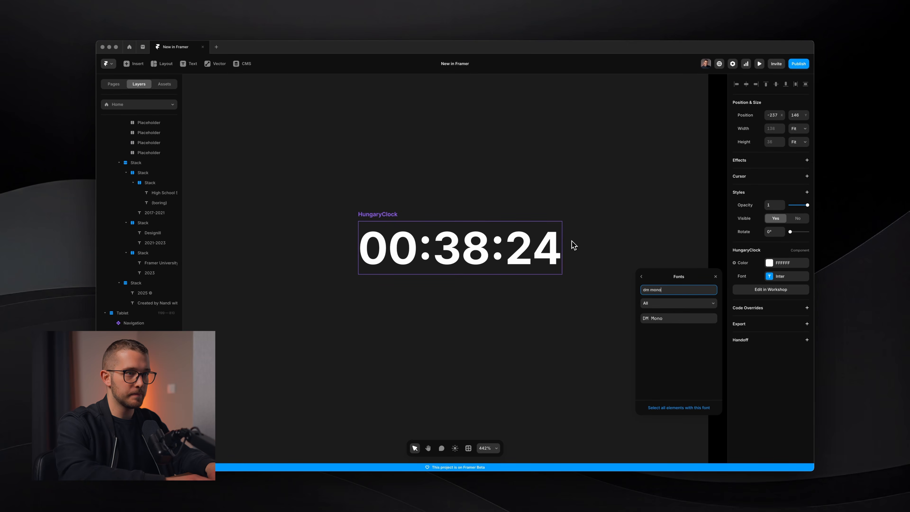
key("Return")
scroll(571, 242, "down", 5)
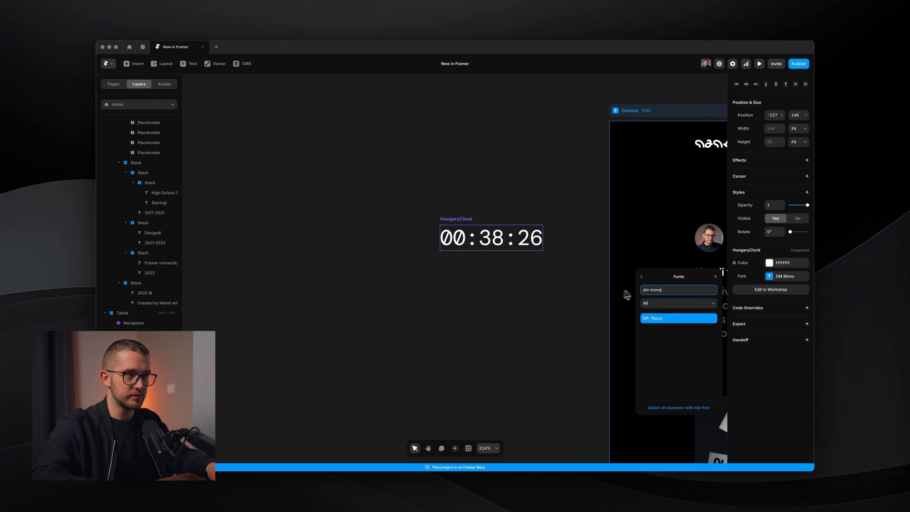
left_click(641, 276)
Set the clock's font size to 14 px and its weight to Medium
left_click(679, 321)
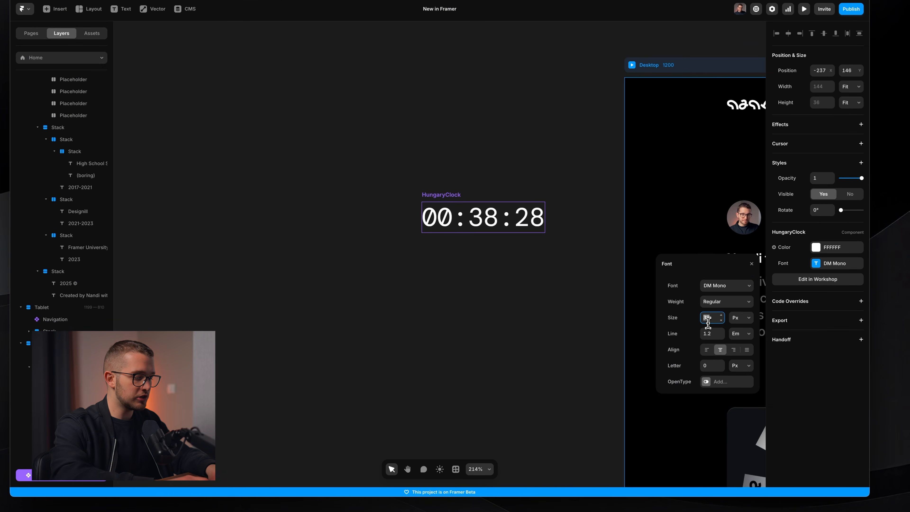
type("14")
scroll(457, 229, "up", 5)
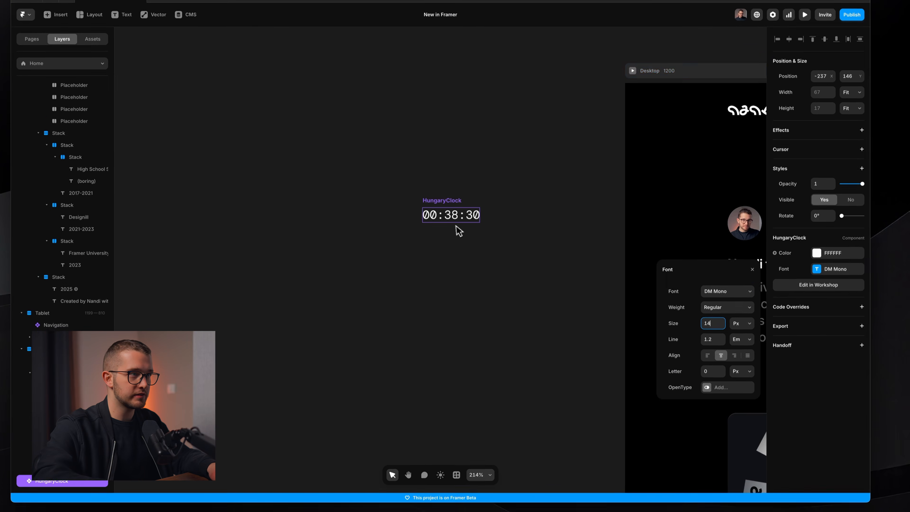
left_click(730, 307)
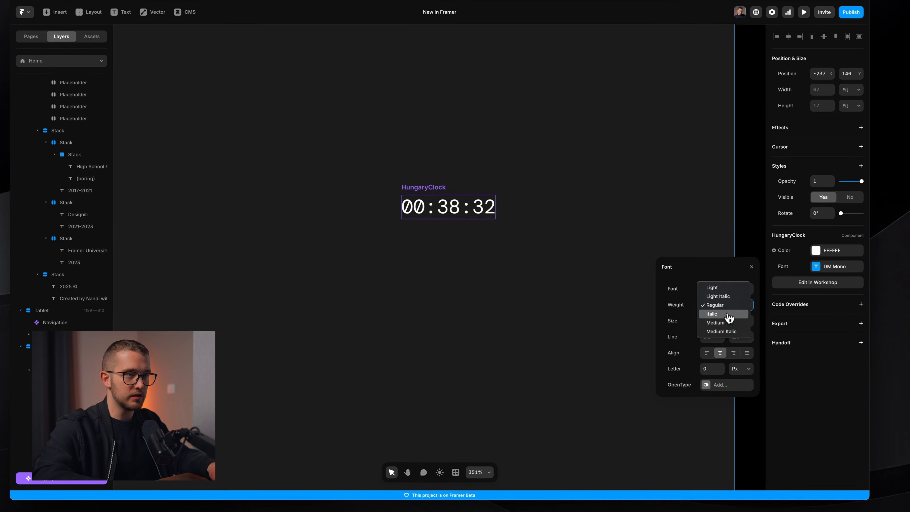
left_click(717, 322)
Reduce the clock's text colour opacity to 30%
left_click(826, 251)
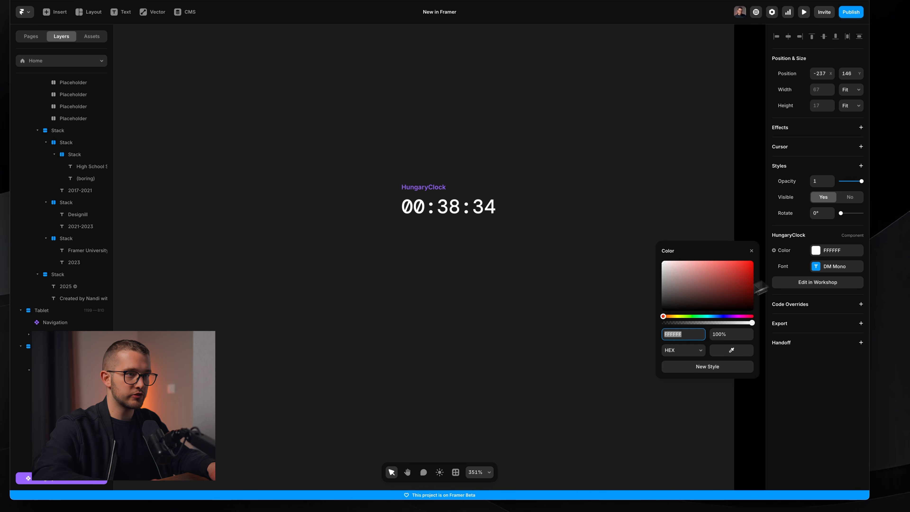
type("30")
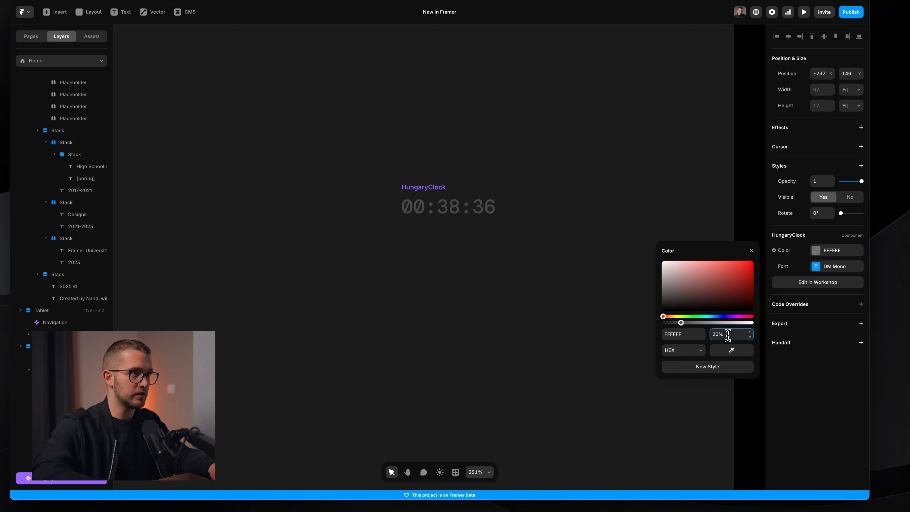
left_click(502, 242)
Cut the clock and paste it into the desktop page's footer stack beneath the credit text
left_click(459, 207)
scroll(455, 211, "down", 5)
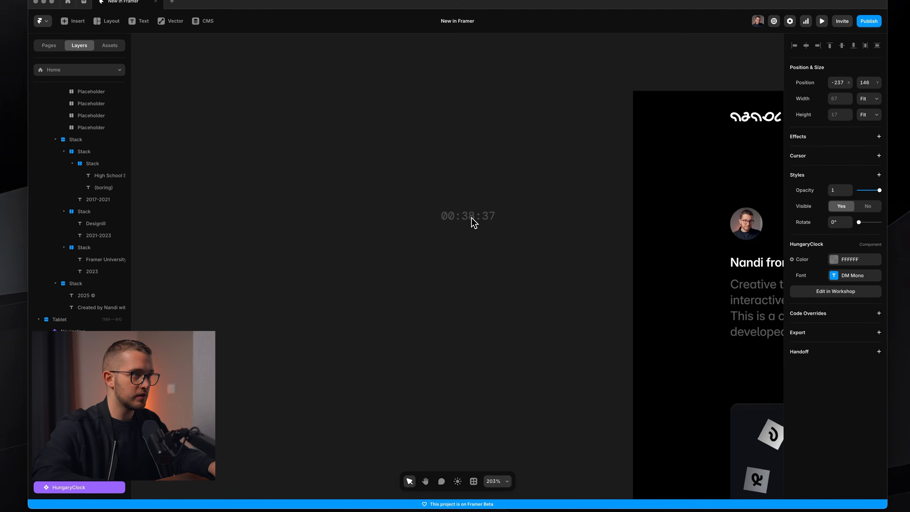
scroll(471, 218, "down", 6)
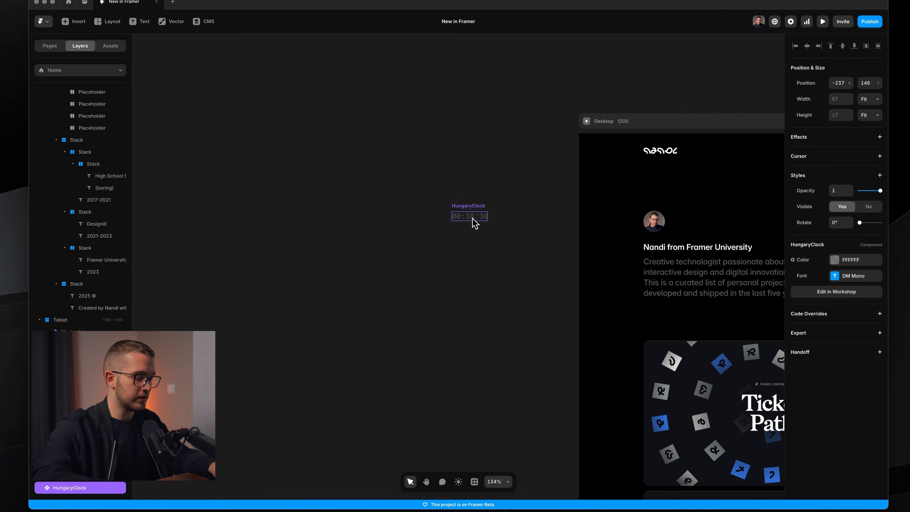
key("super+x")
scroll(472, 218, "right", 1)
scroll(473, 218, "down", 10)
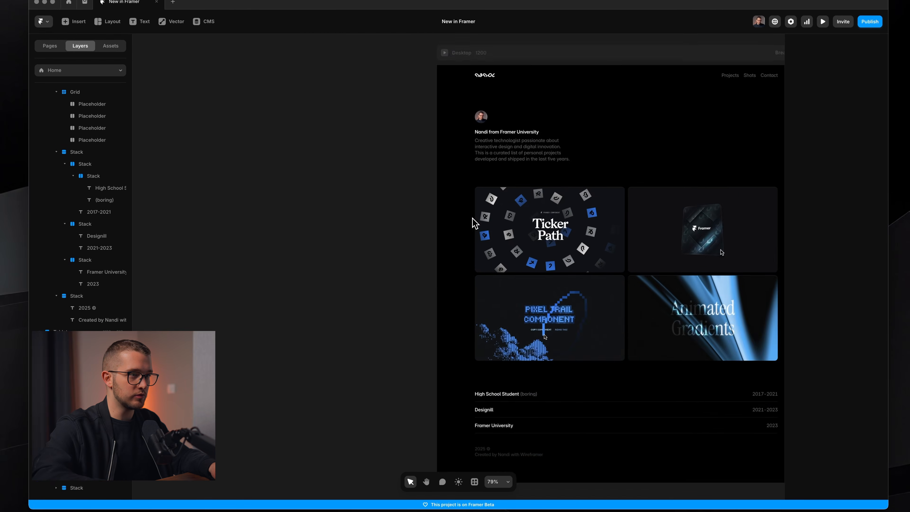
left_click(473, 278)
scroll(467, 281, "up", 3)
scroll(468, 286, "up", 3)
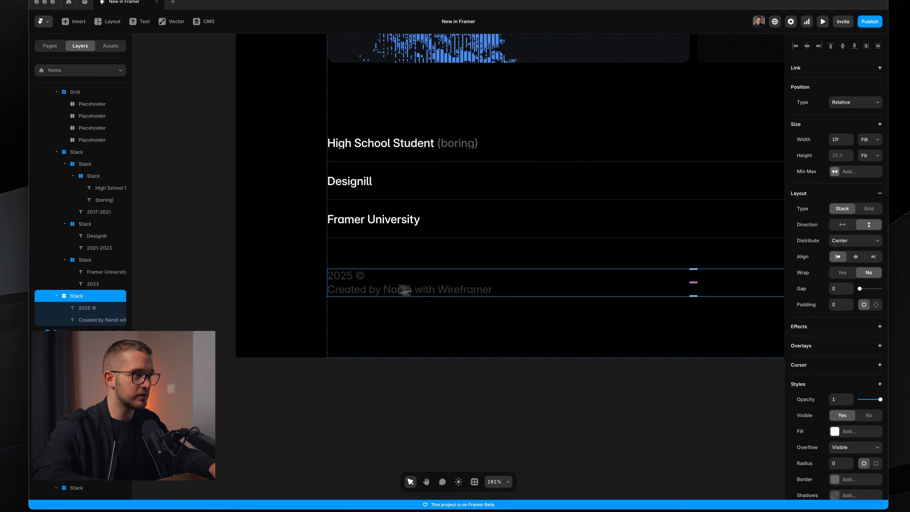
key("super+v")
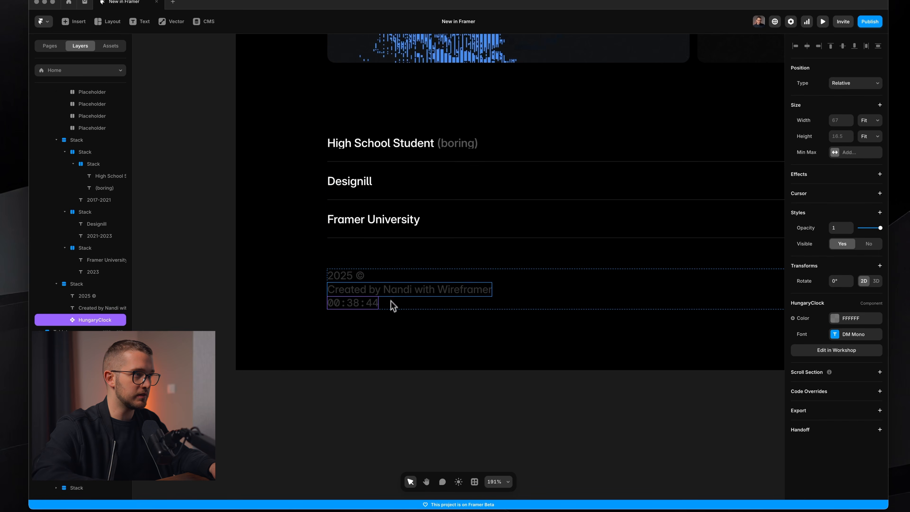
Wrap the "2025 ©" and "Created by Nandi with Wireframer" texts together in a new stack
scroll(387, 287, "up", 2)
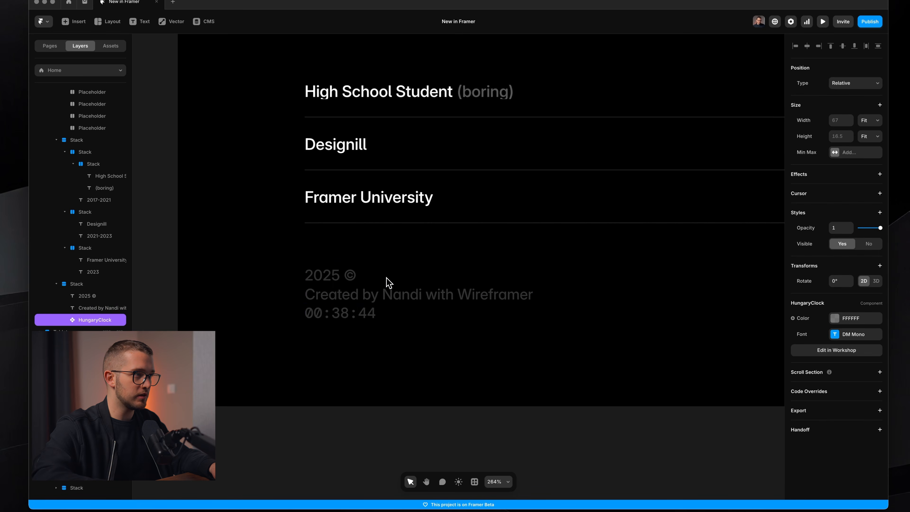
left_click(360, 304)
left_click(330, 276, "shift")
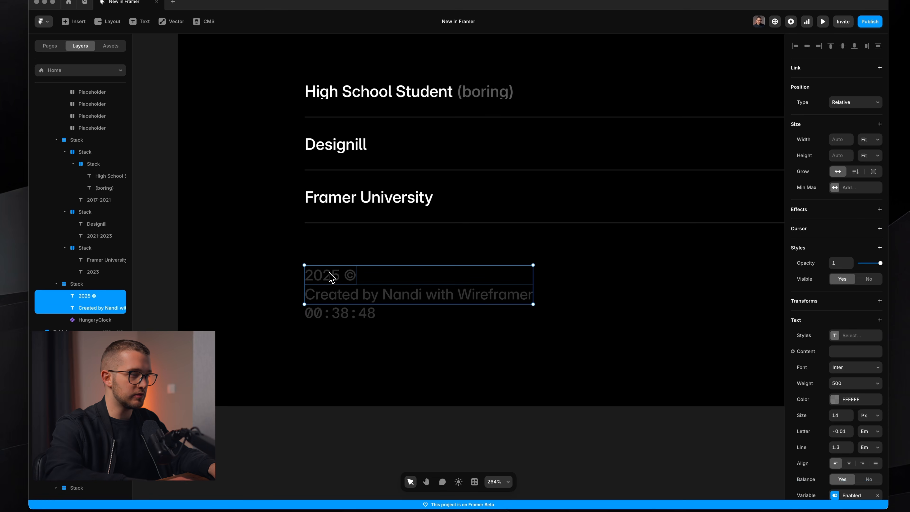
key("super+Return")
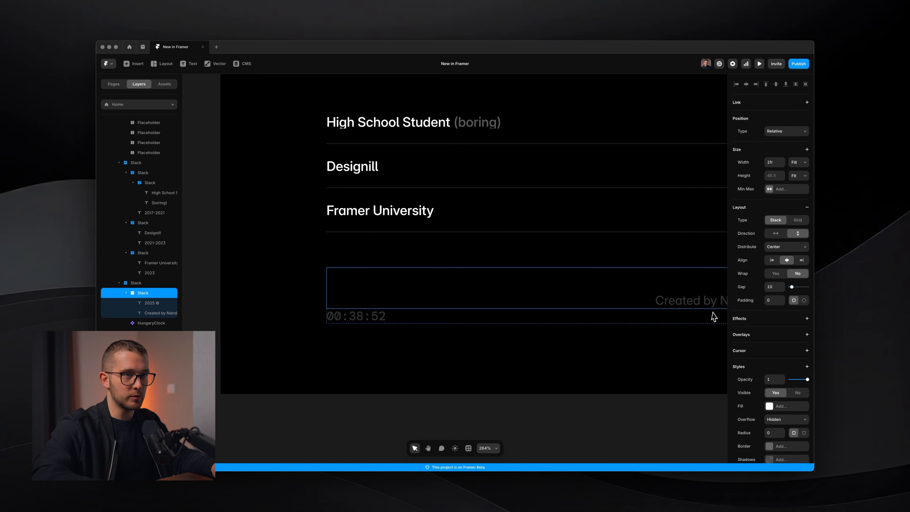
Align the new text stack's contents to the left and set its gap to 0
left_click(772, 261)
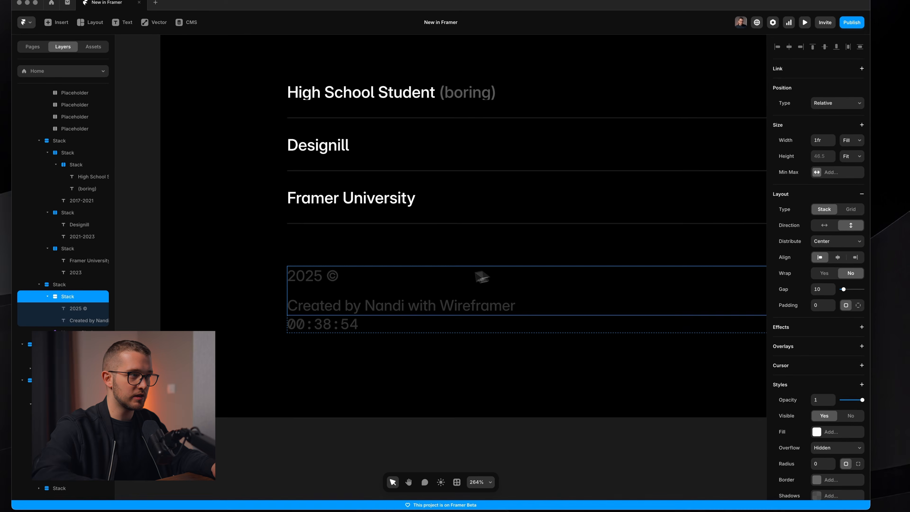
left_click(823, 285)
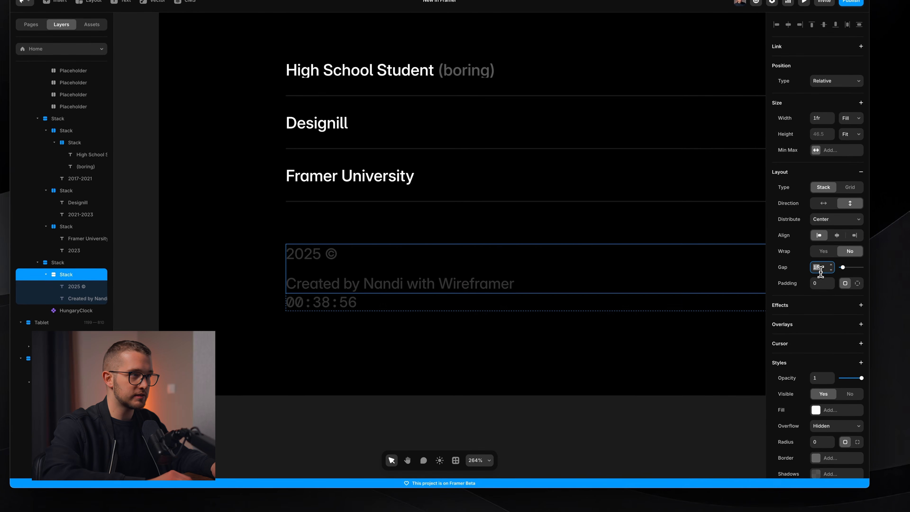
type("0")
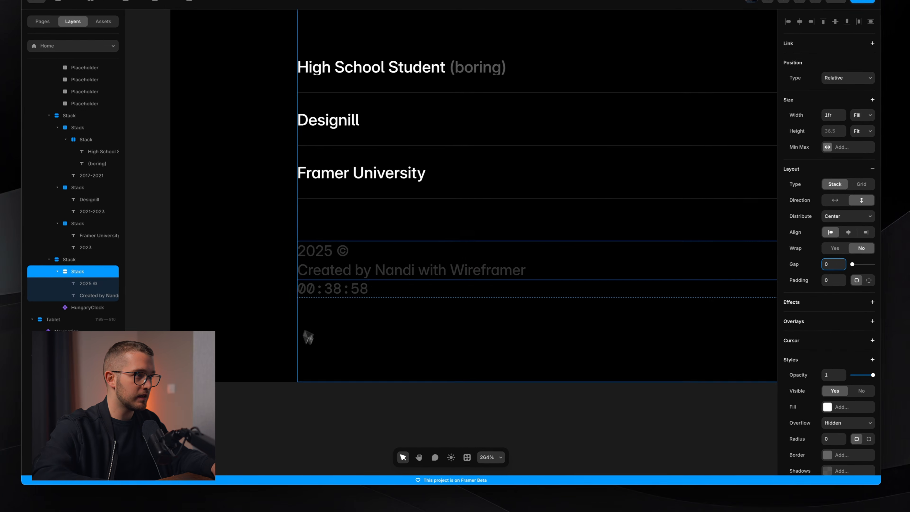
Set the footer stack's gap to 10 to separate the clock from the credit texts
left_click(320, 292)
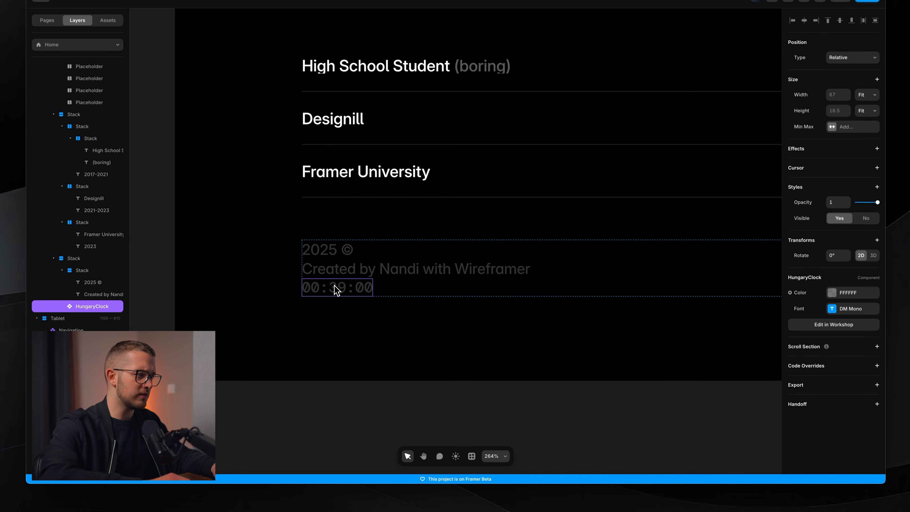
key("Up")
key("Down")
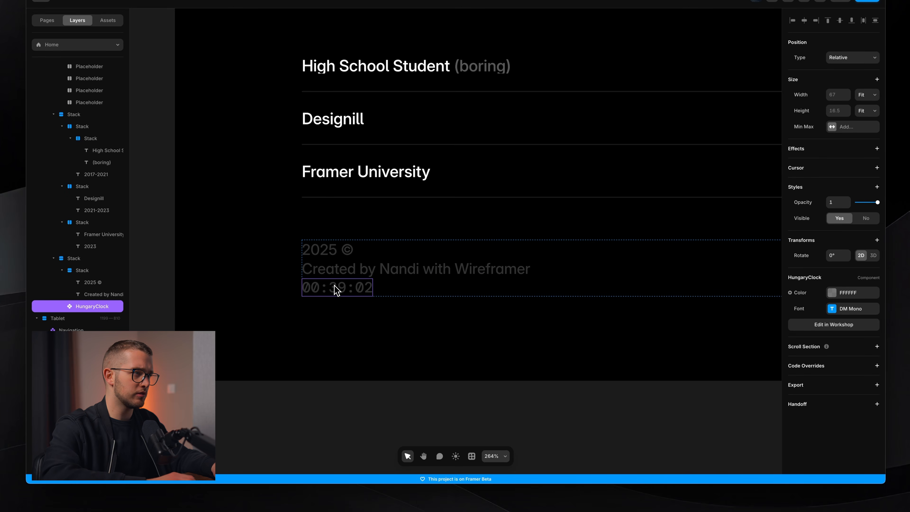
key("Escape")
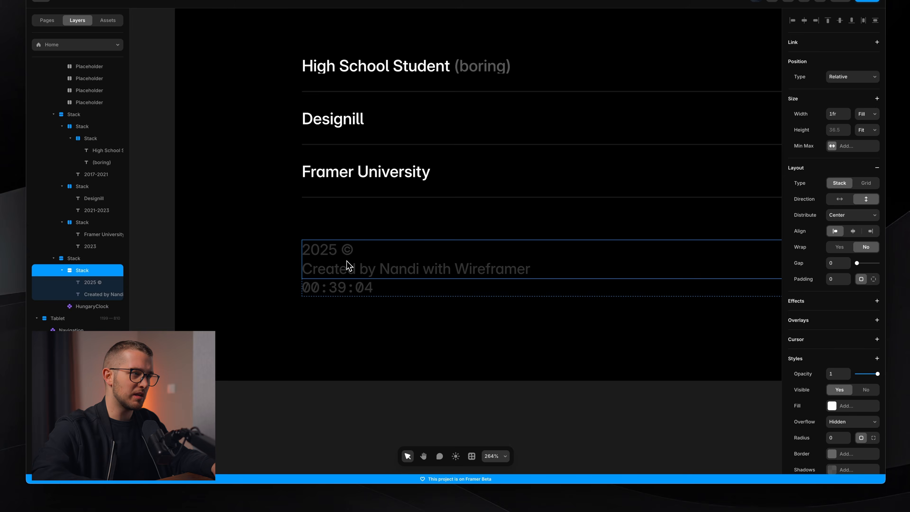
key("Escape")
left_click(824, 276)
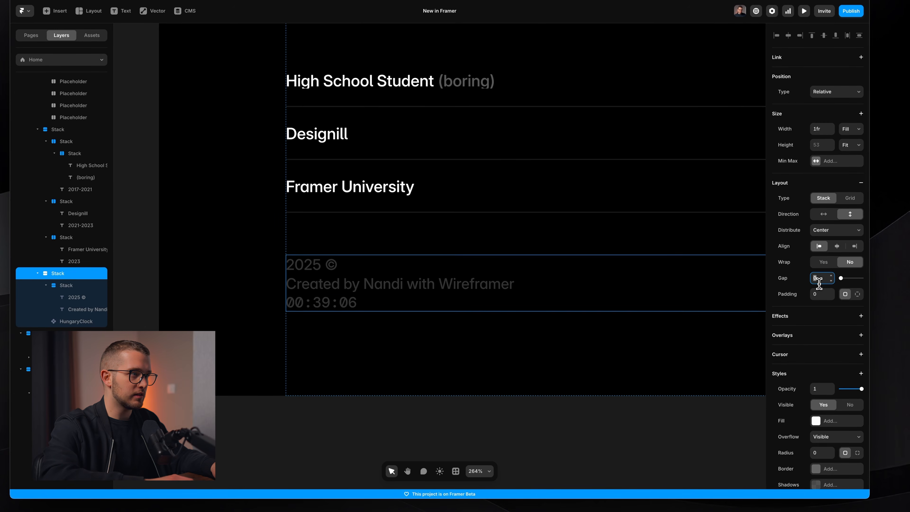
key("shift+Up")
key("shift+Down")
key("shift+Up")
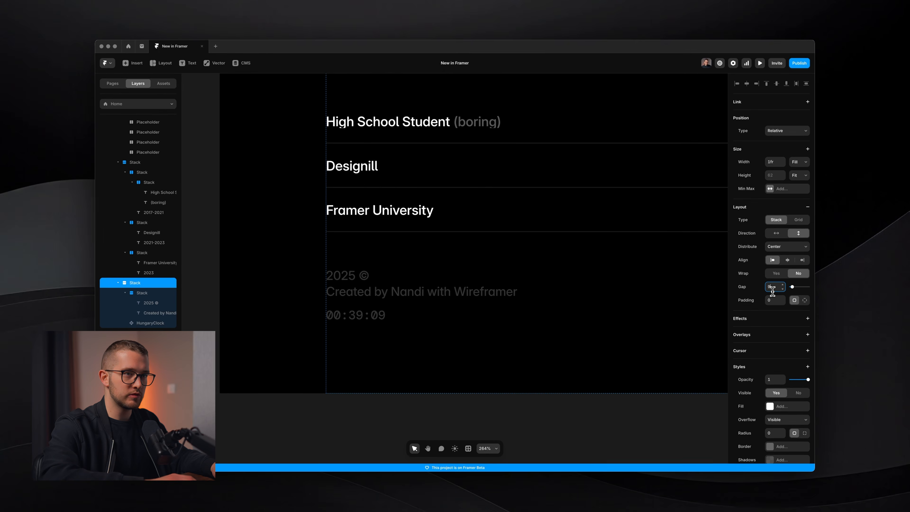
Duplicate the credit text and change the copy to "Local time in Hungary"
left_click(380, 296)
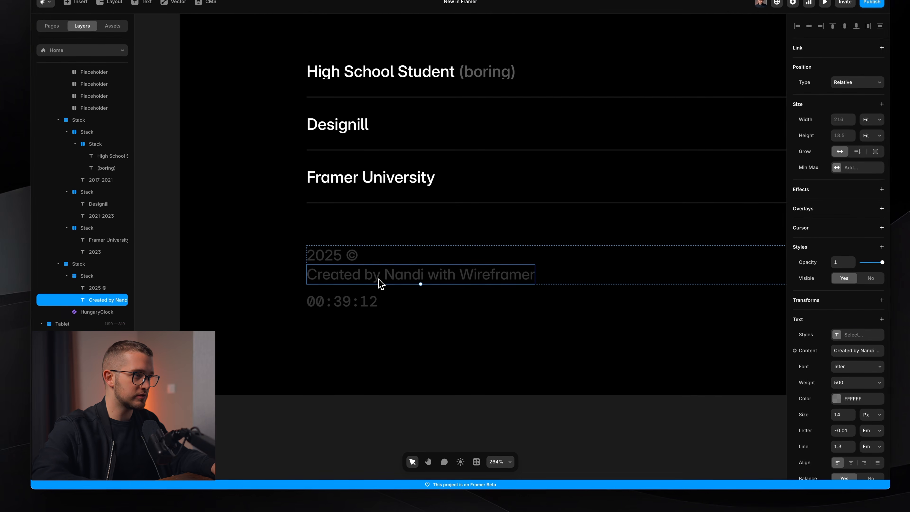
key("ctrl+d")
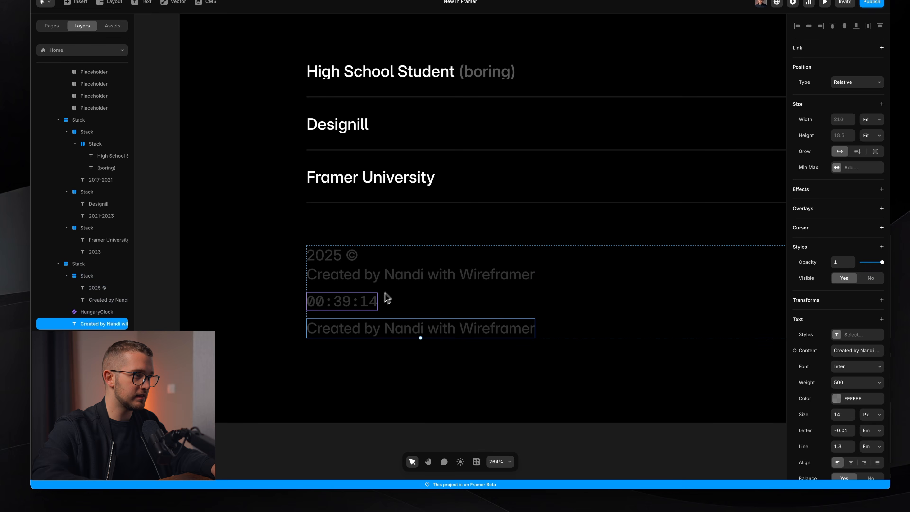
double_click(358, 334)
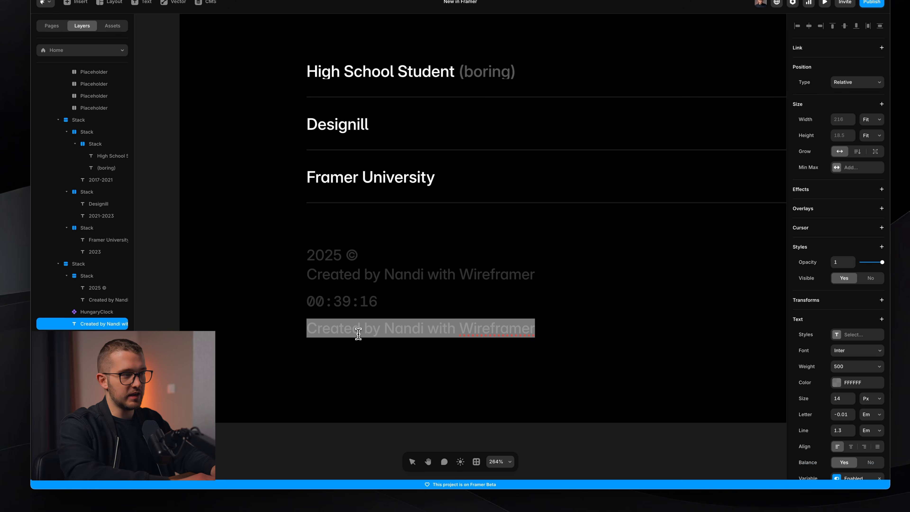
type("Local time in H")
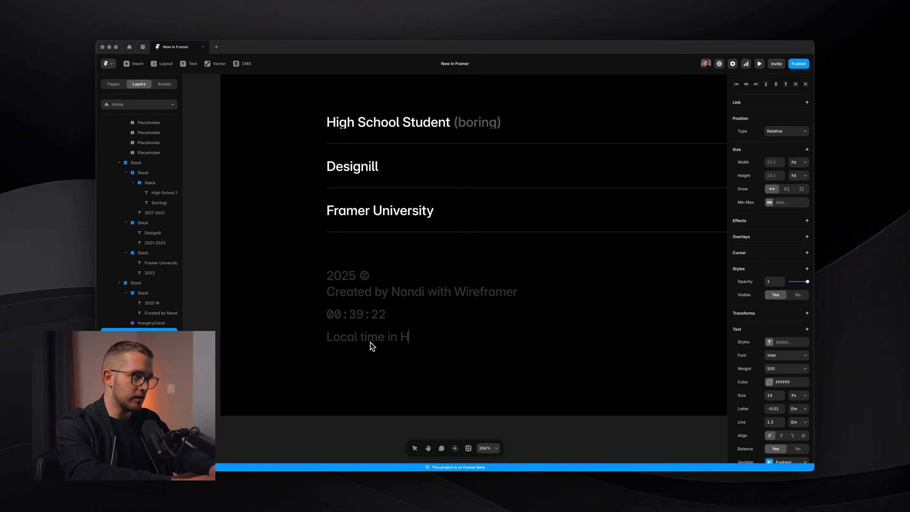
type("unga")
type("ry")
key("Escape")
Wrap the "Local time in Hungary" label and the clock together in a new stack
key("Up")
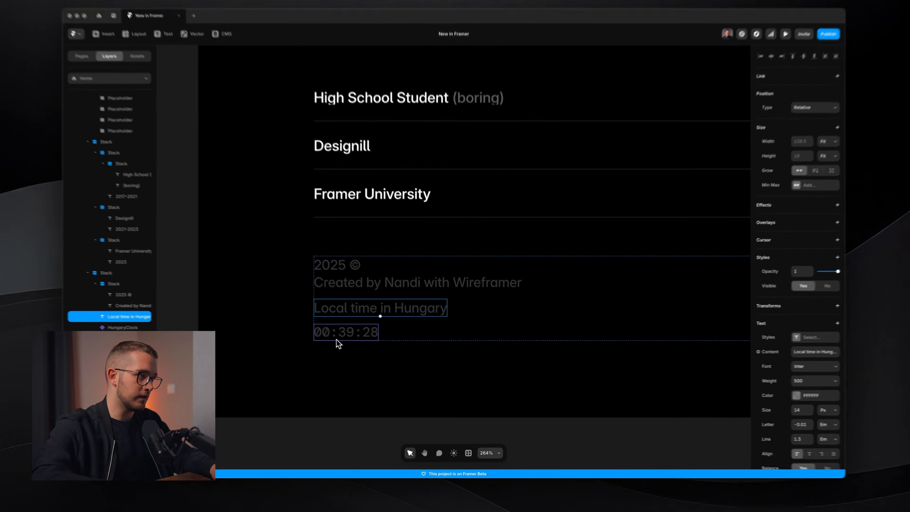
left_click(354, 339, "shift")
key("alt+super+Return")
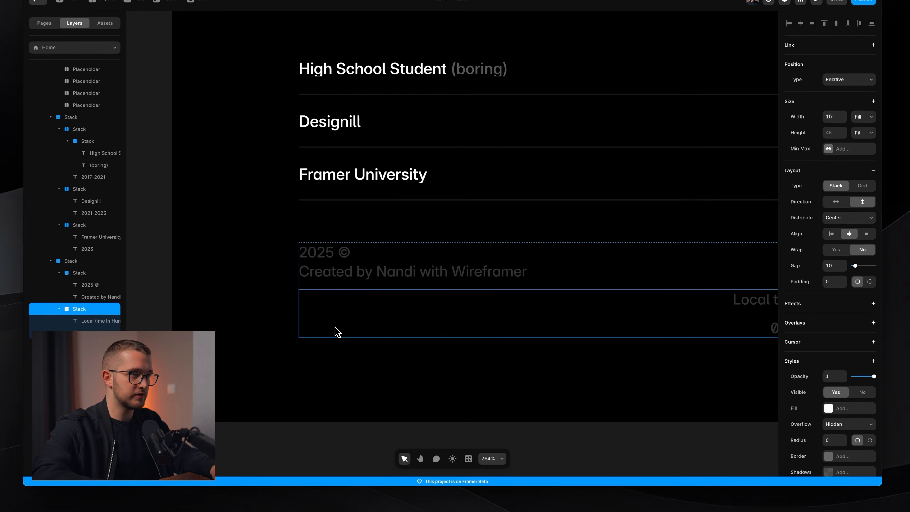
Set the new stack's gap to 0 and align its contents to the left
left_click(831, 268)
type("0")
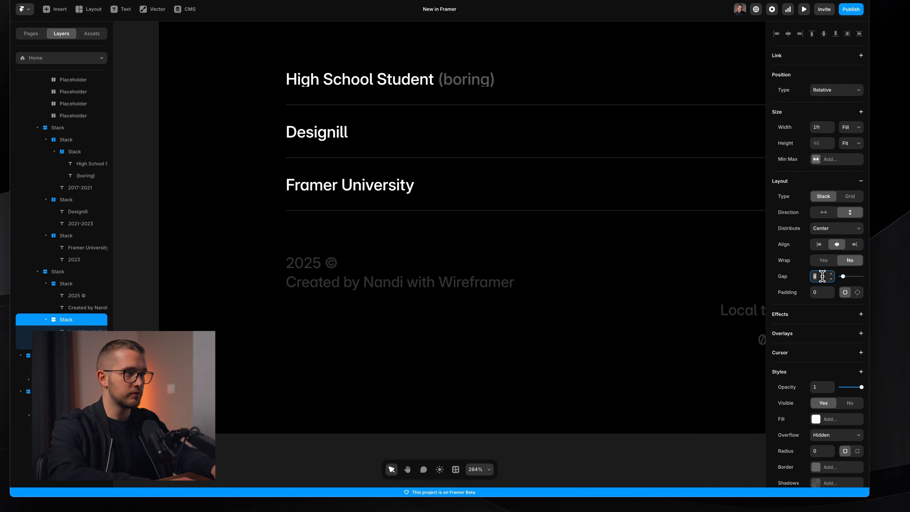
left_click(819, 244)
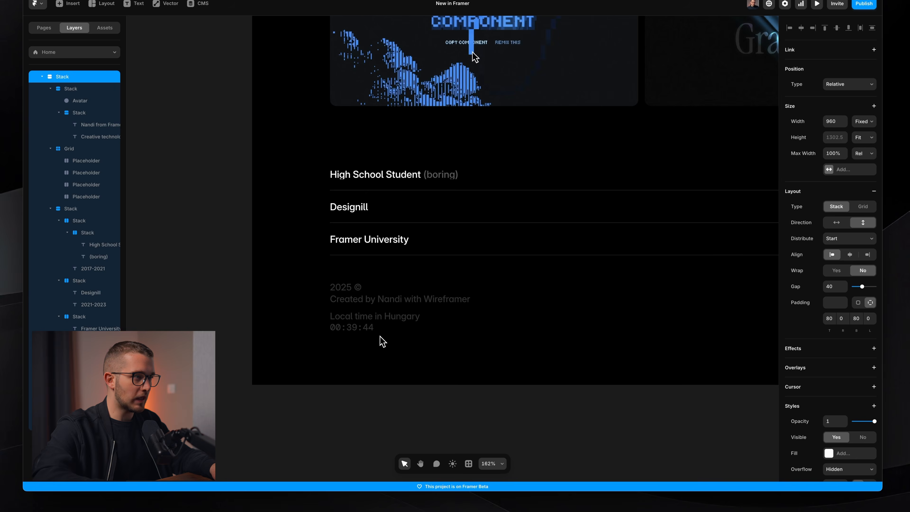
Restore the clock's text colour opacity to 100%
scroll(381, 341, "down", 5)
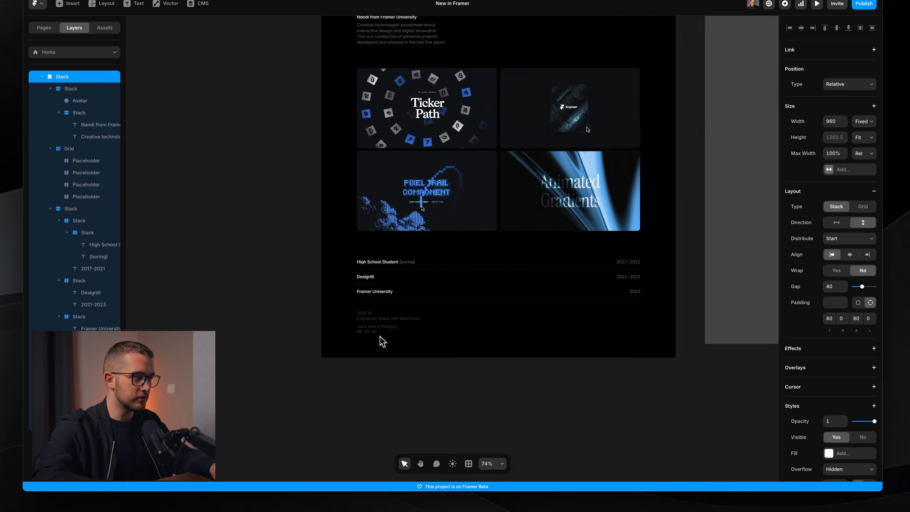
scroll(380, 341, "up", 7)
left_click(358, 326, "super")
scroll(359, 325, "down", 1)
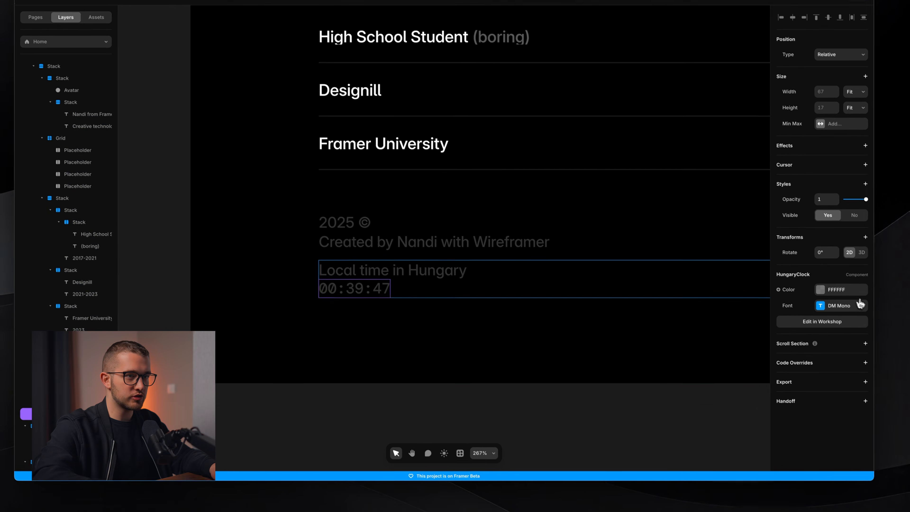
left_click(843, 300)
left_click(718, 368)
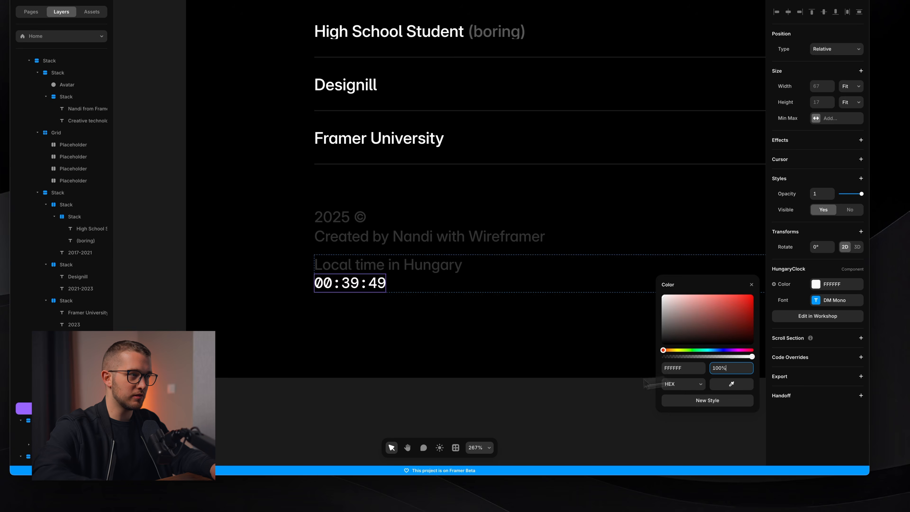
left_click(500, 396)
Preview the desktop page to check the finished footer
scroll(501, 396, "down", 5)
scroll(500, 396, "up", 3)
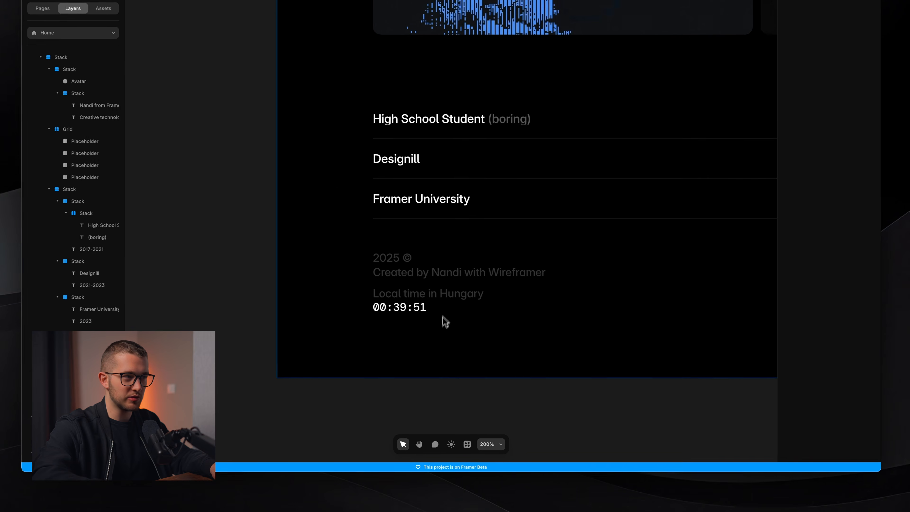
scroll(437, 307, "down", 5)
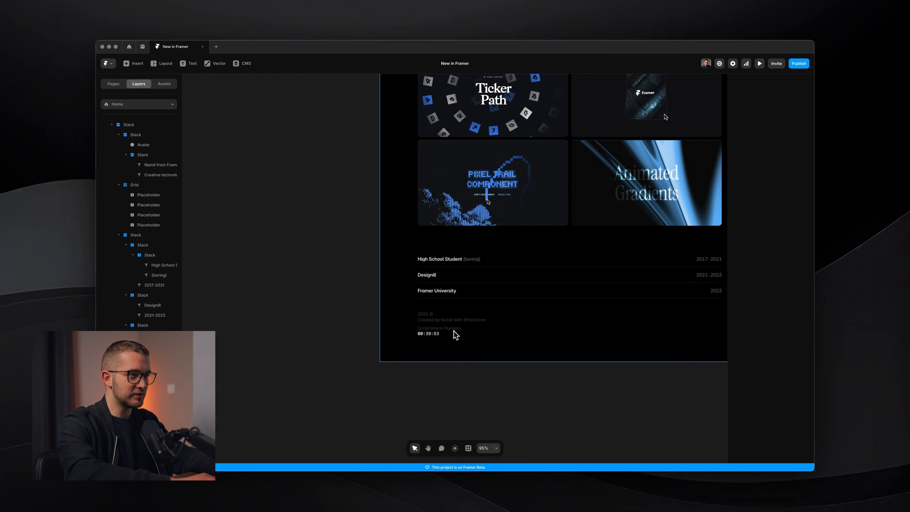
key("super+p")
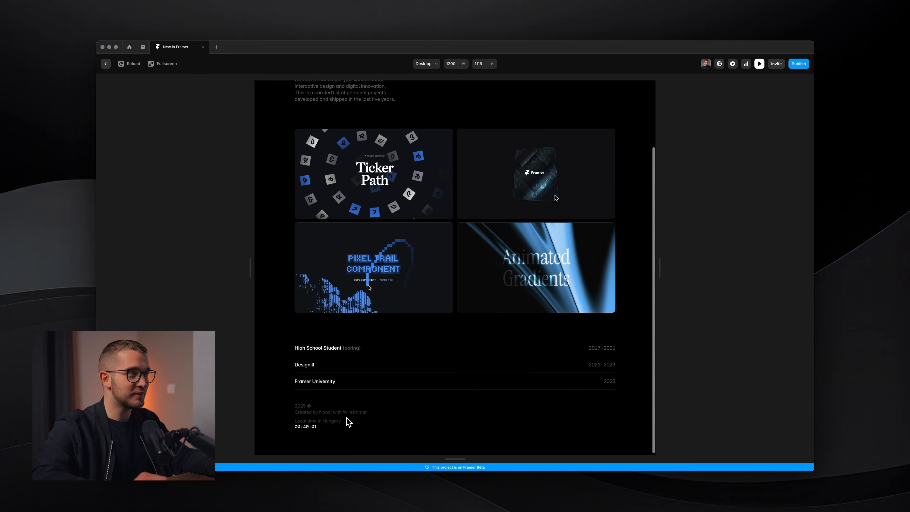
key("super+p")
scroll(437, 339, "down", 3)
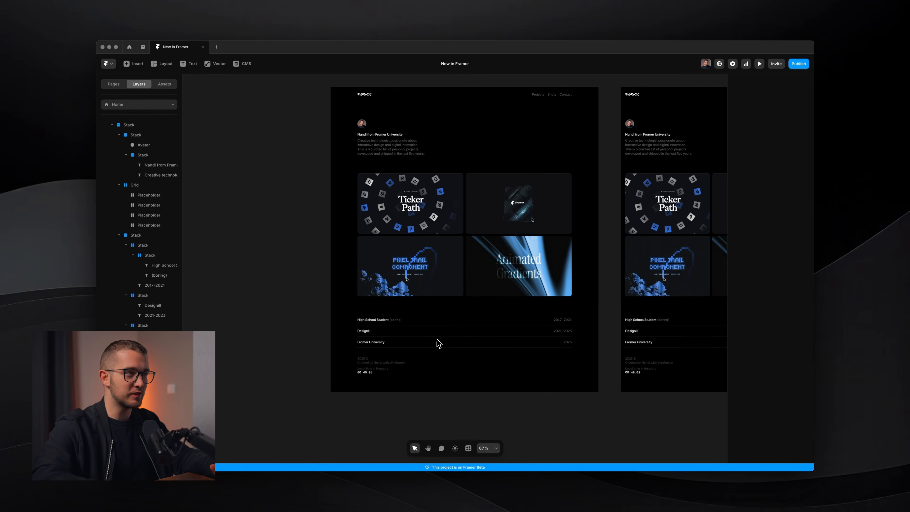
scroll(437, 339, "up", 1)
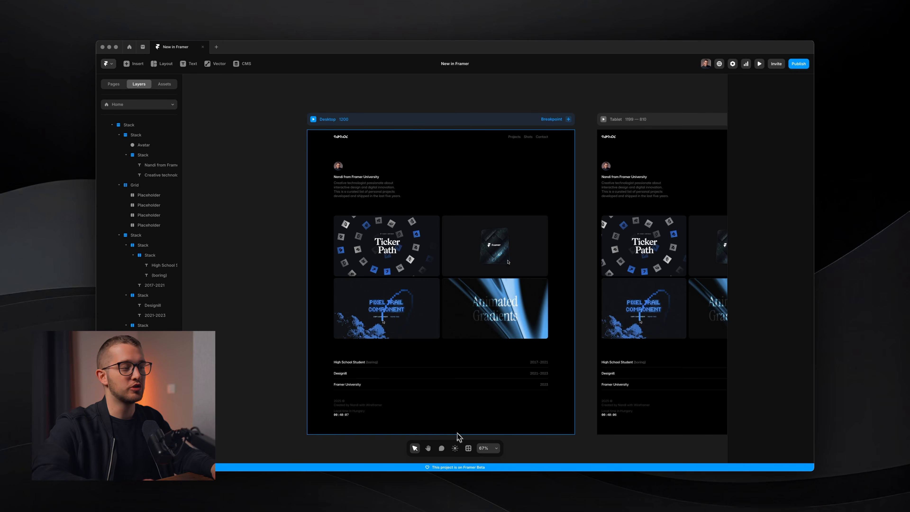
Search the command menu for Workshop
key("super+k")
type("wro")
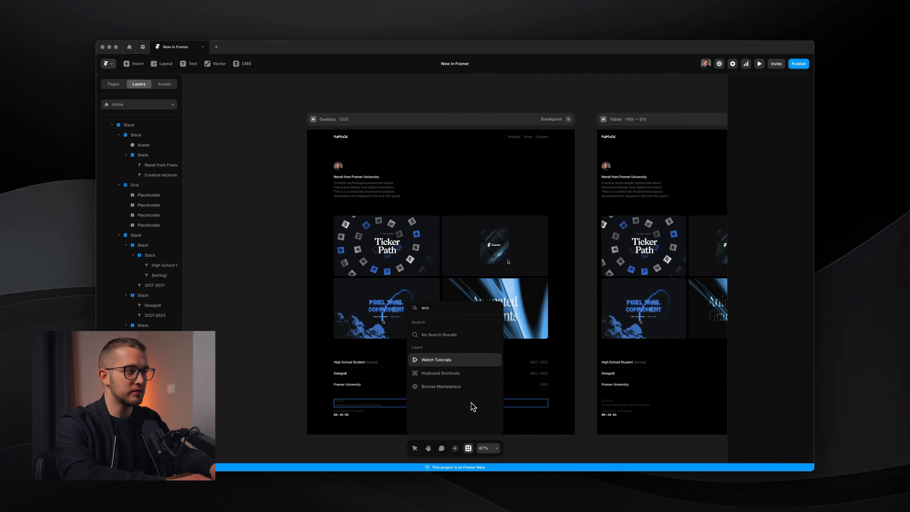
key("BackSpace")
key("BackSpace")
type("or")
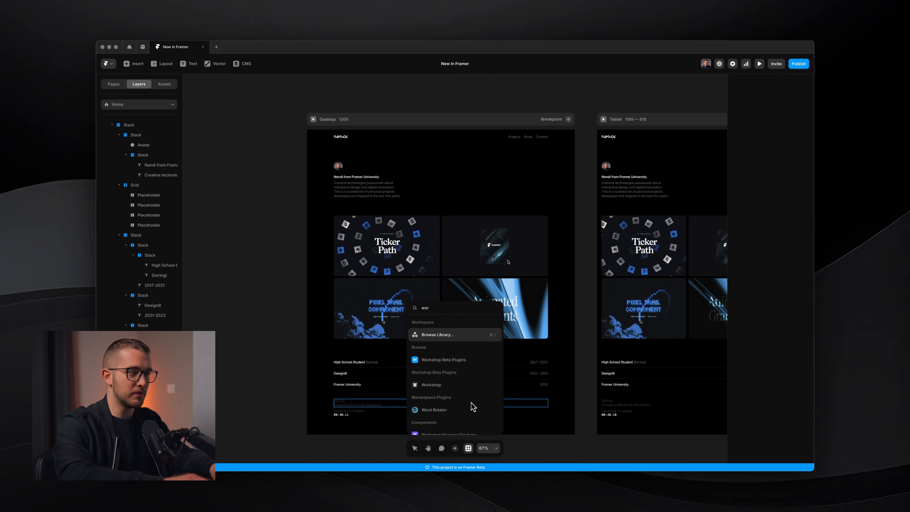
key("Down")
key("Down")
key("Down")
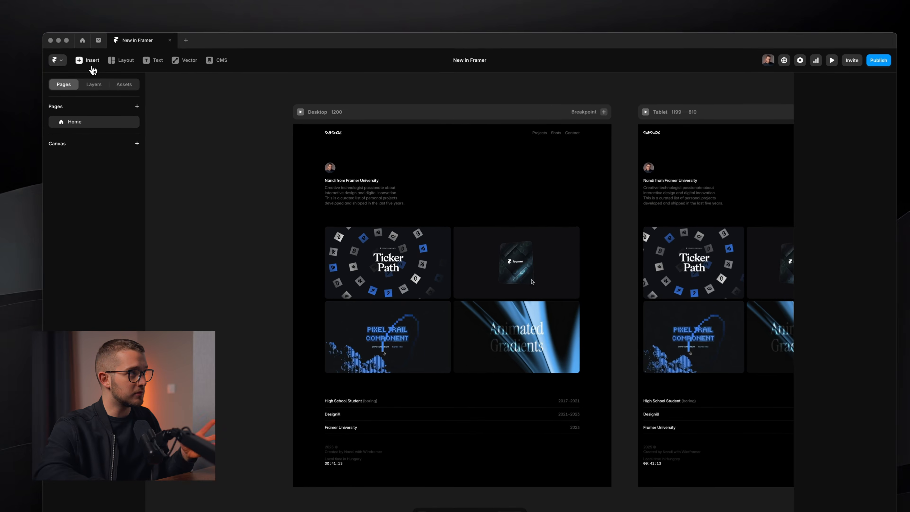
Open the Wireframer chat and review the earlier prompts alongside the page
left_click(93, 70)
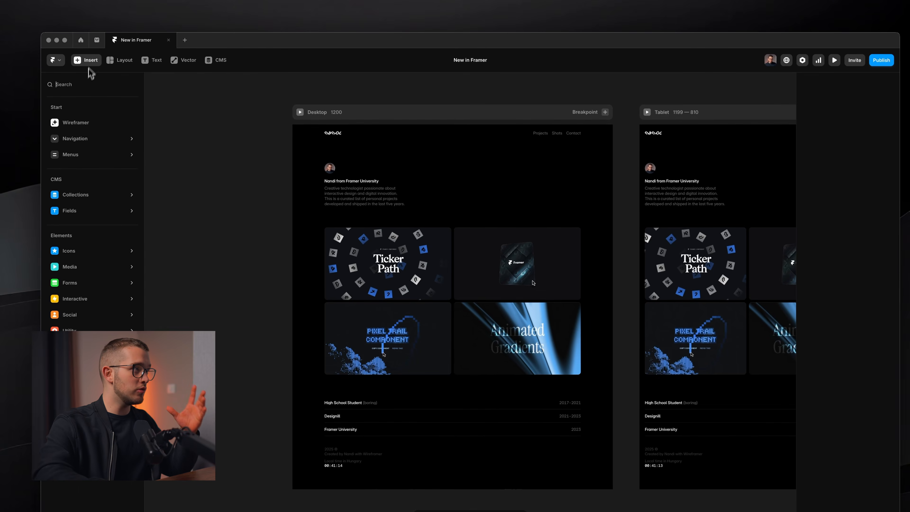
left_click(77, 115)
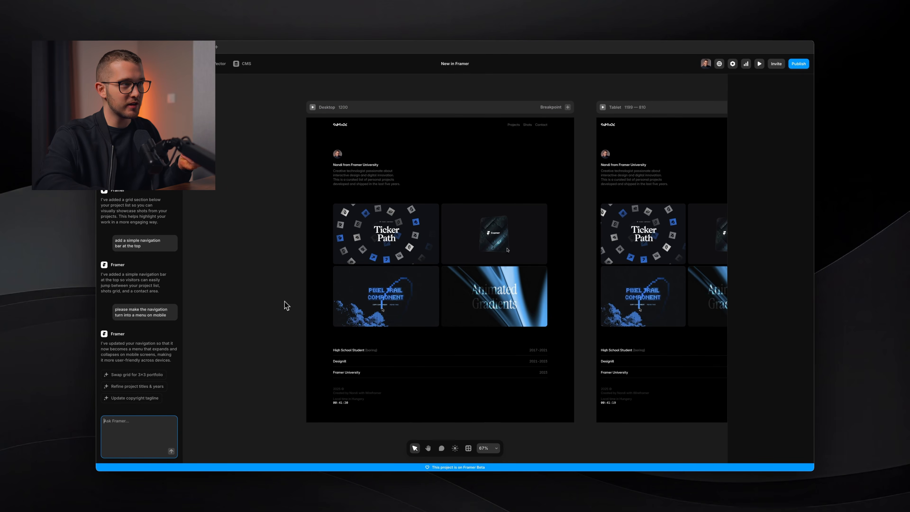
scroll(437, 182, "up", 5)
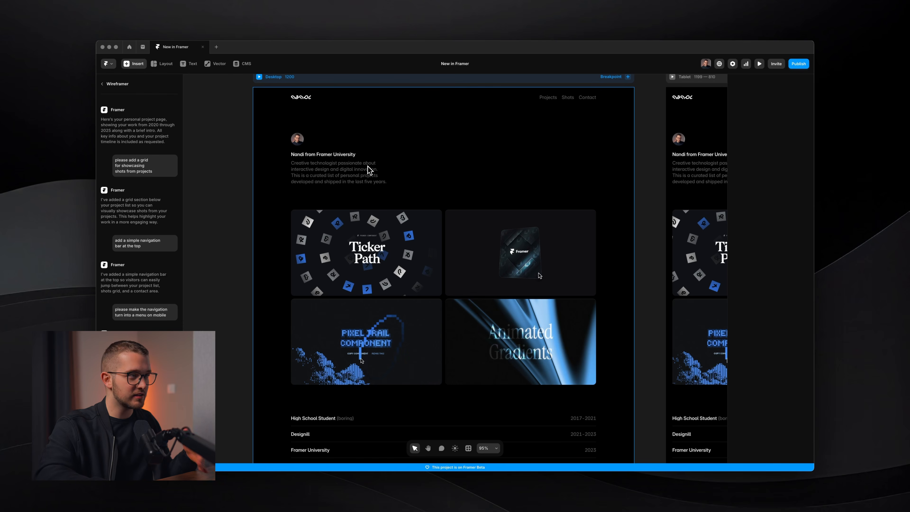
scroll(367, 166, "down", 4)
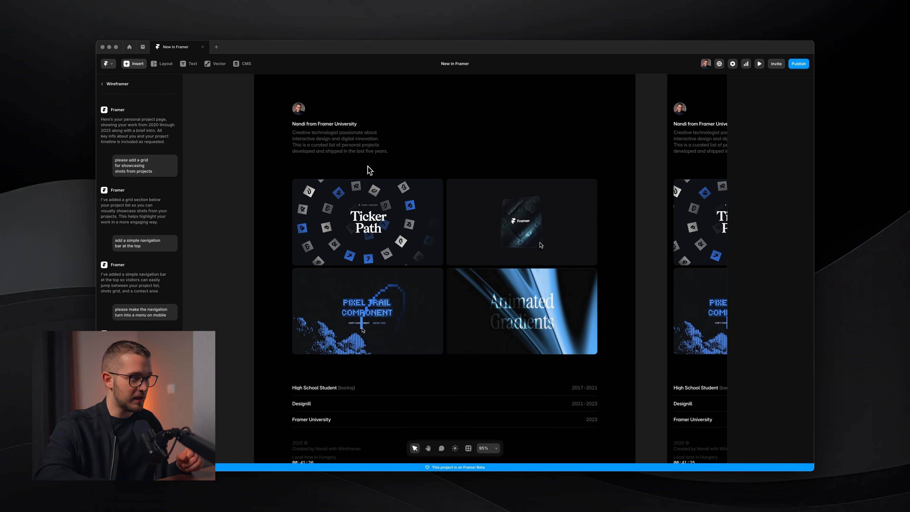
scroll(367, 166, "down", 1)
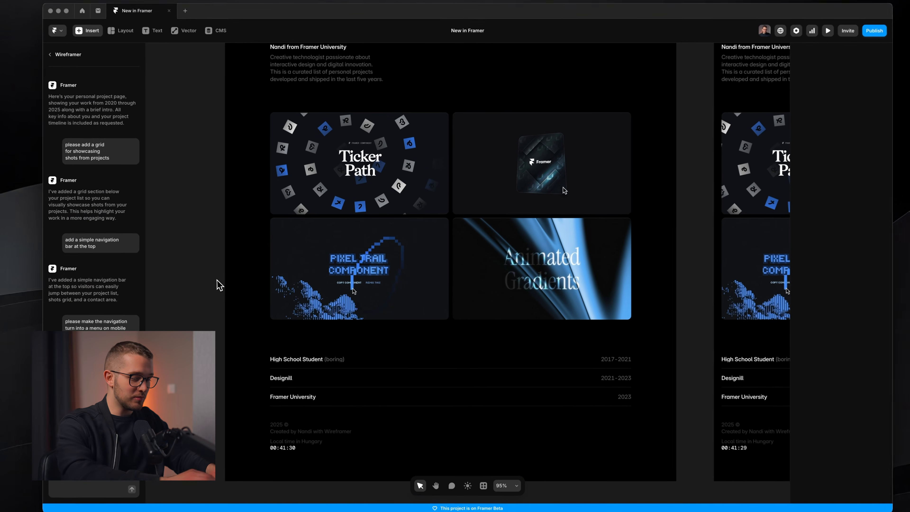
key("super+k")
key("Down")
key("Return")
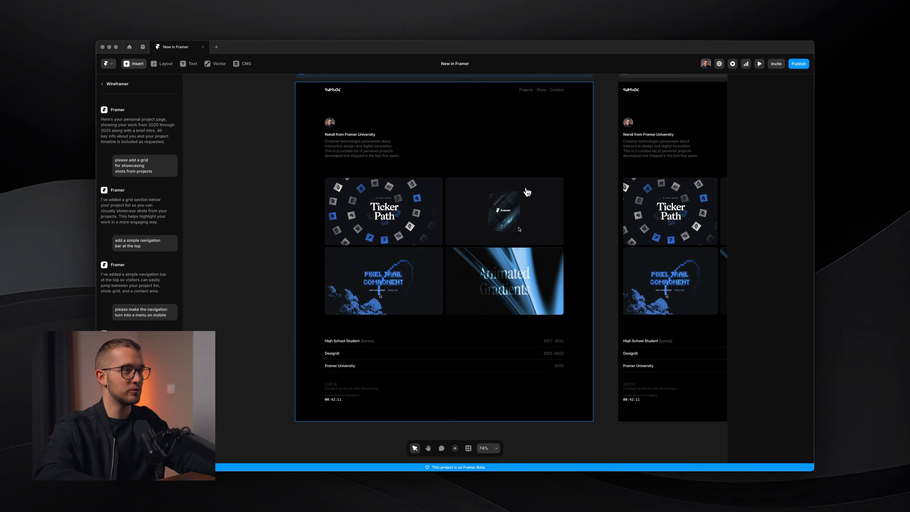
Preview the page in fullscreen and scroll through it
key("super+p")
left_click(132, 63)
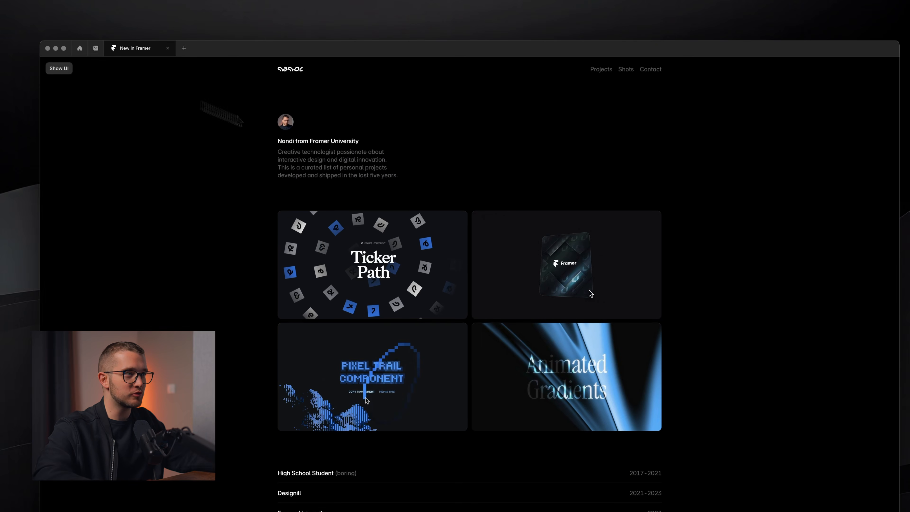
scroll(518, 278, "down", 3)
scroll(518, 277, "up", 3)
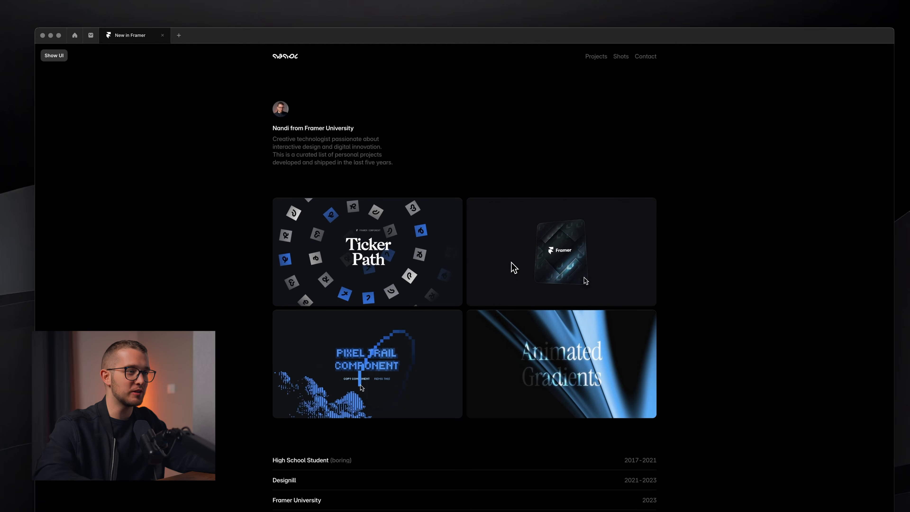
scroll(513, 267, "down", 3)
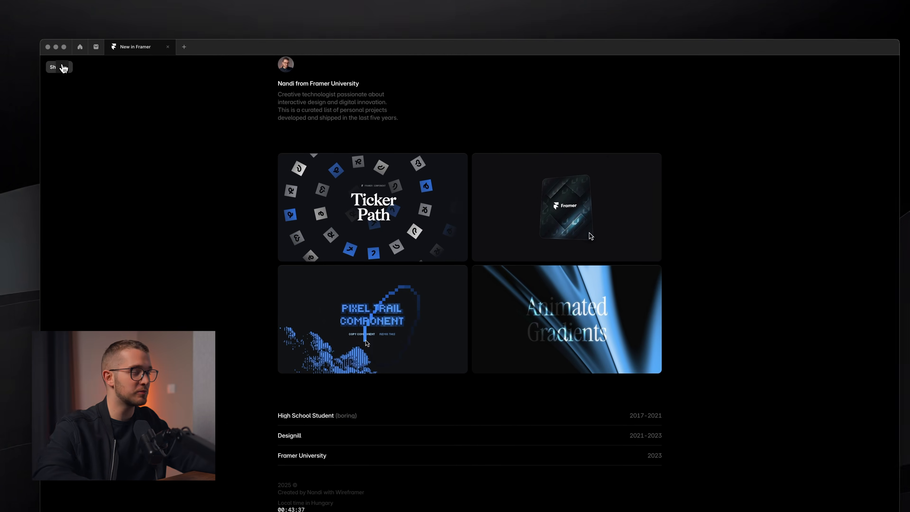
Narrow the preview to phone width to check the responsive footer, then leave the preview
left_click(64, 68)
left_click_drag(687, 299, 542, 295)
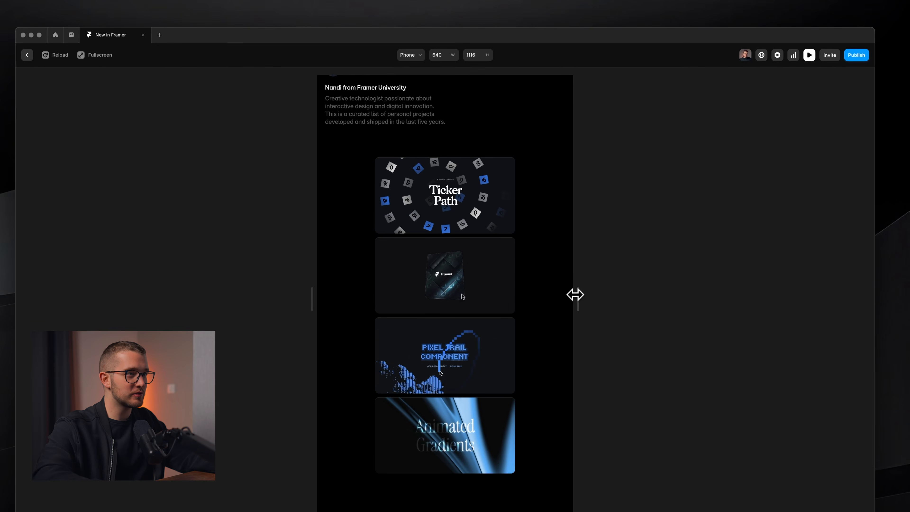
scroll(524, 303, "down", 5)
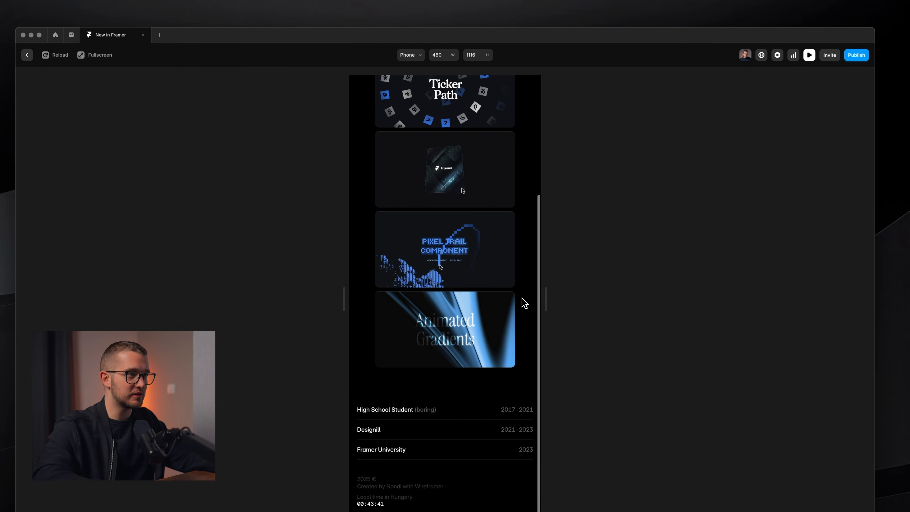
left_click_drag(548, 306, 483, 319)
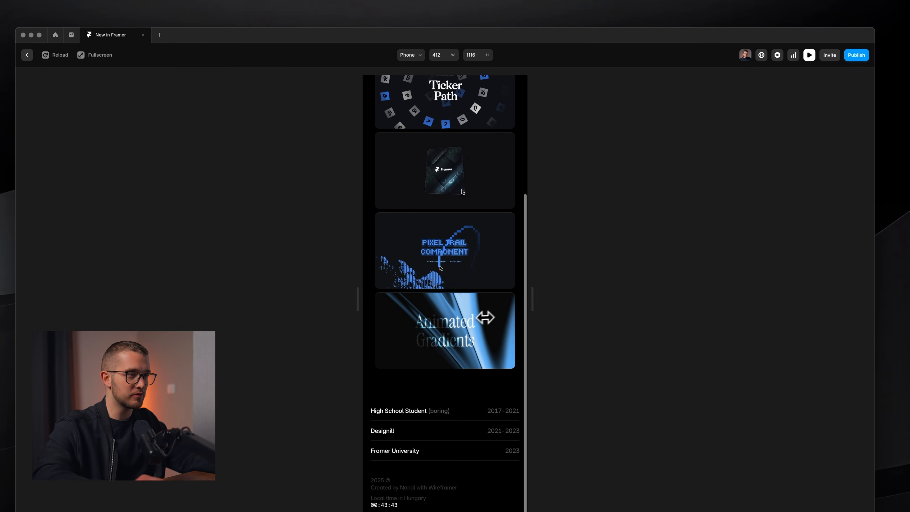
key("Escape")
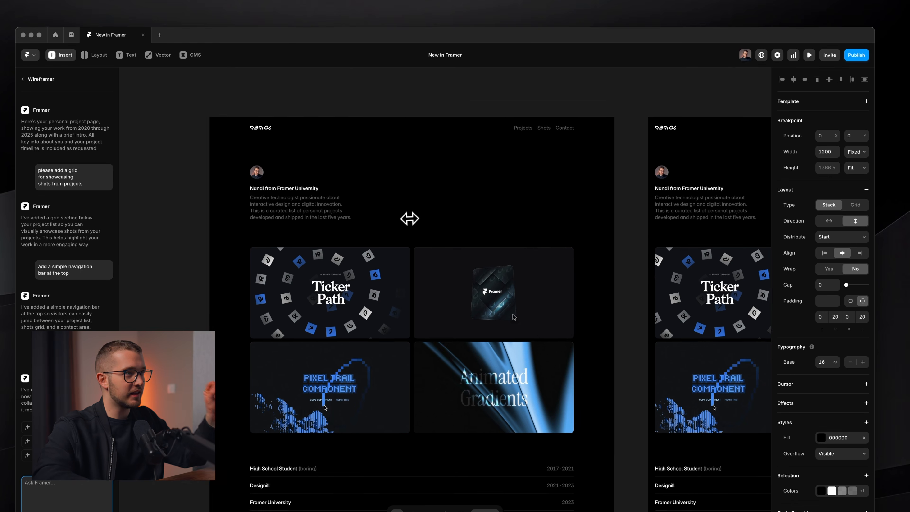
Publish the projects page to the web
left_click(465, 86)
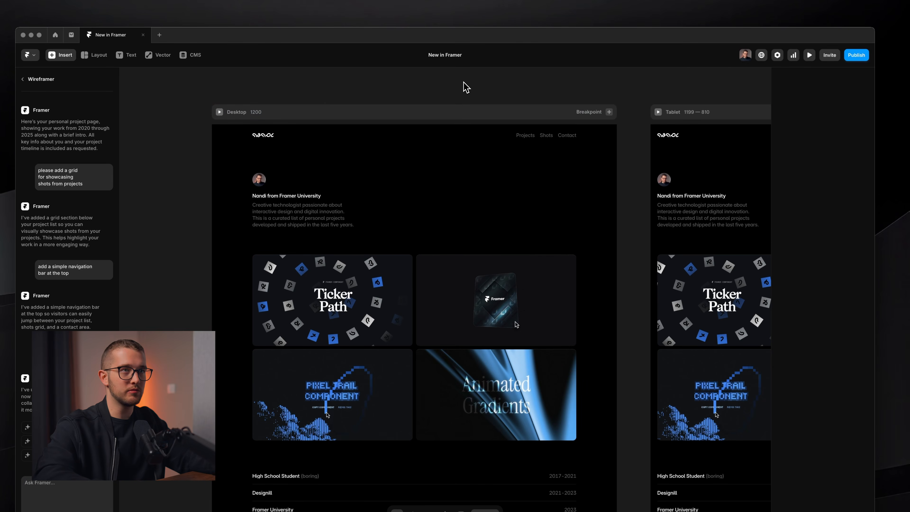
left_click(856, 60)
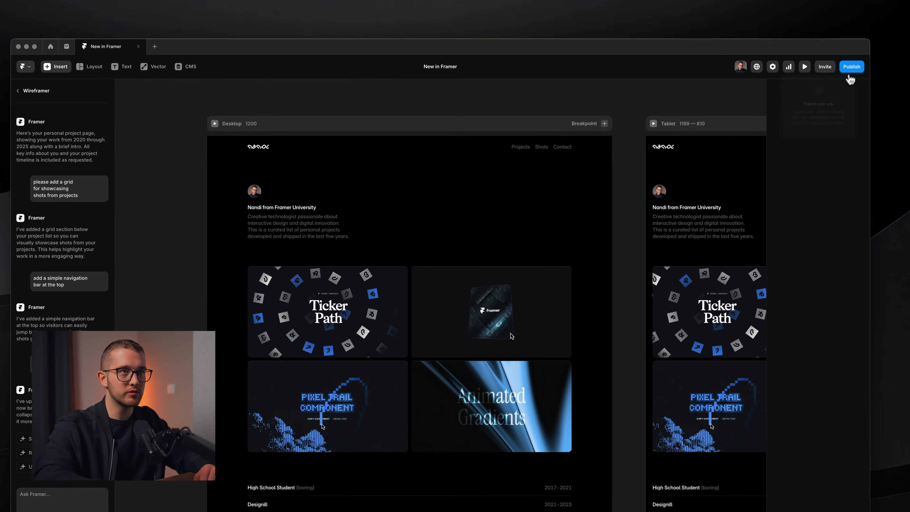
left_click(852, 71)
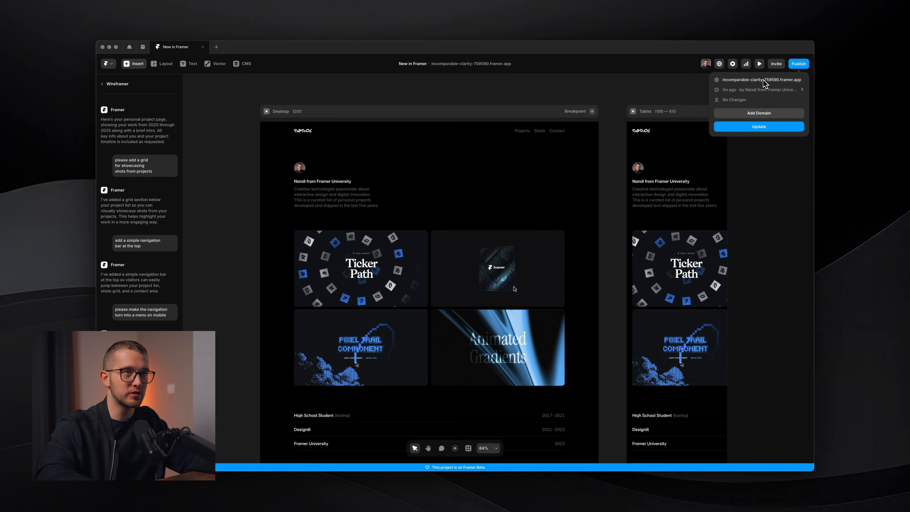
Add a free Framer subdomain named nandiswebsite in the domain settings, then return to the editor canvas
left_click(758, 113)
left_click(417, 292)
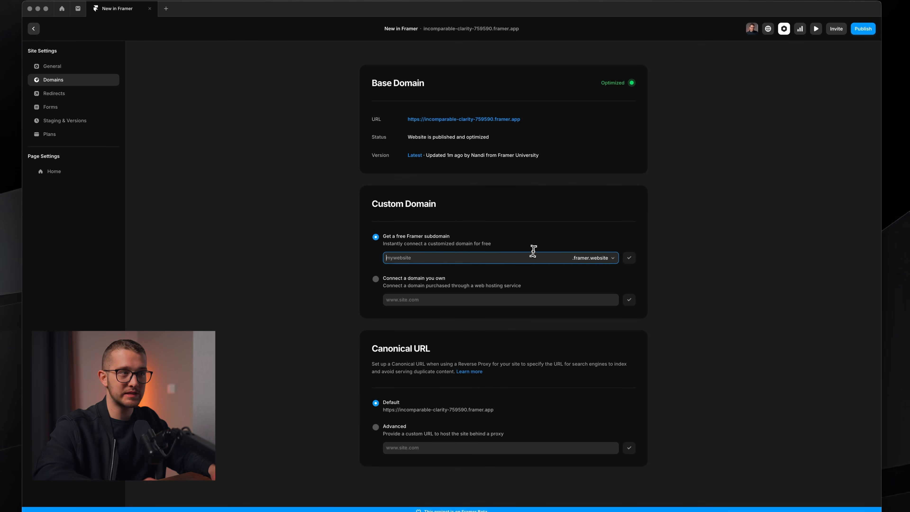
type("nand")
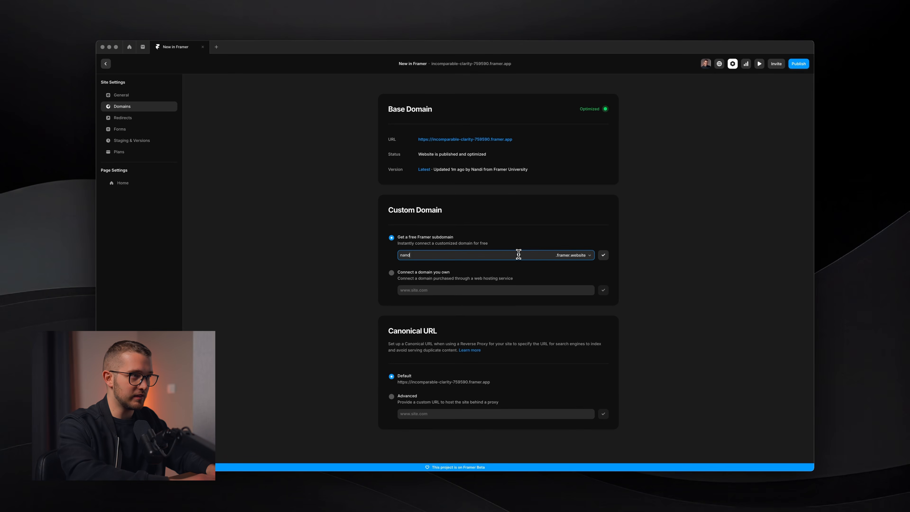
type("i'swebsite")
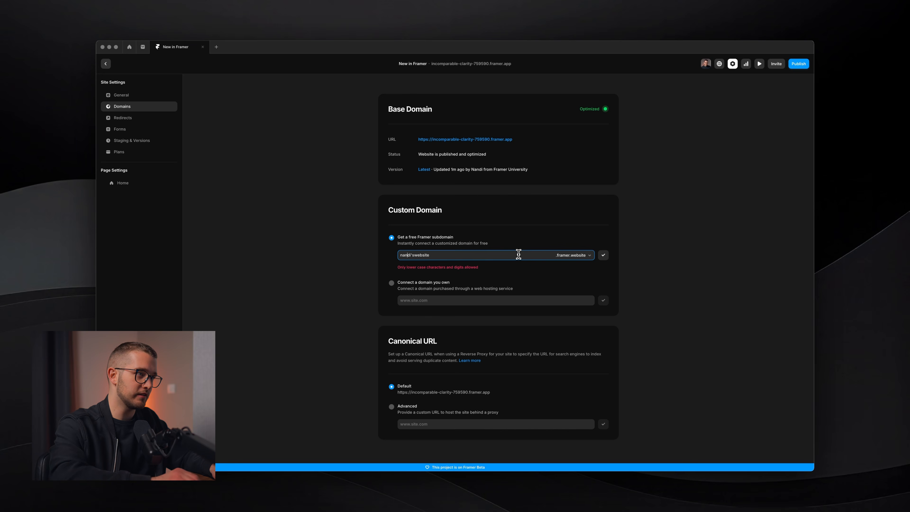
key("BackSpace")
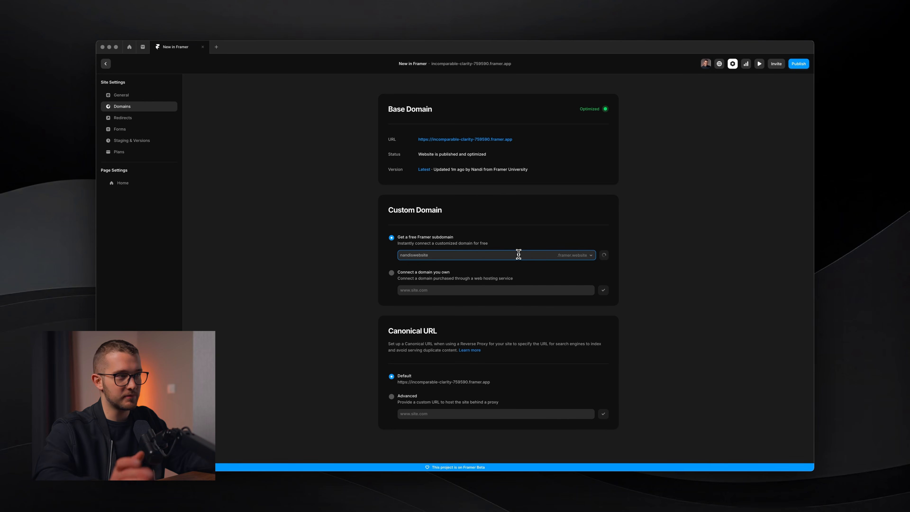
key("Return")
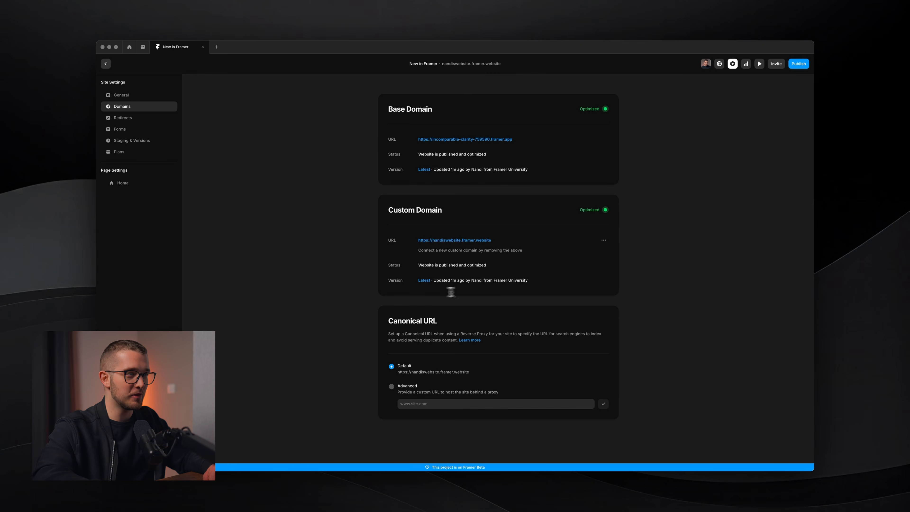
left_click(106, 64)
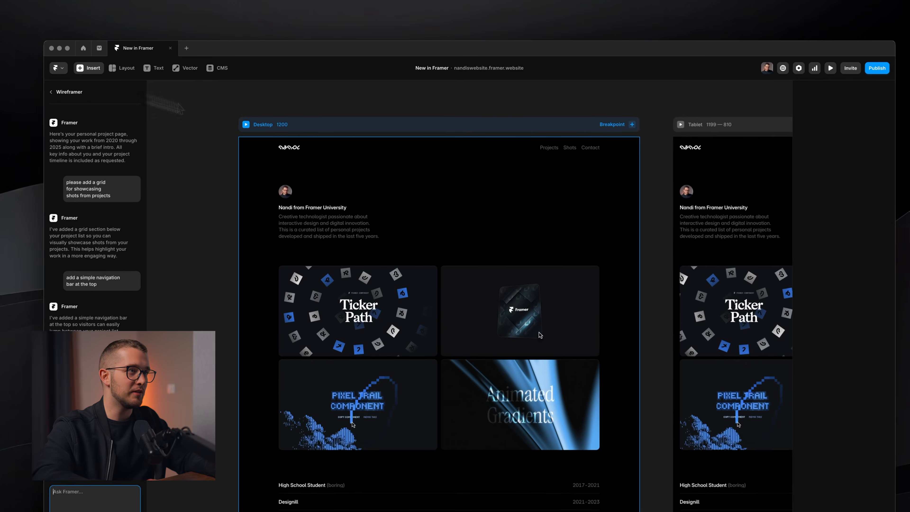